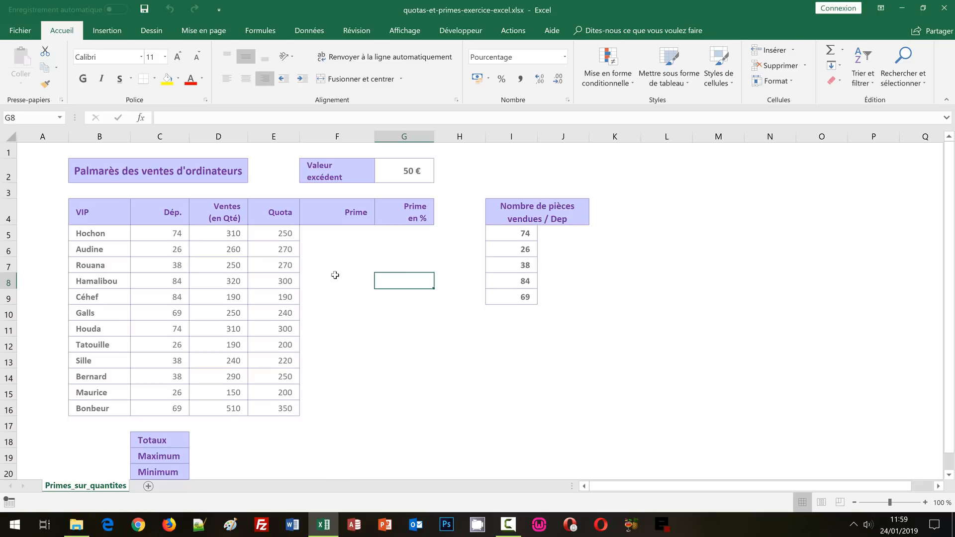
Examine the sales table's title, its VIP, Dép., Ventes, Quota, Prime and Prime en % columns, and the Valeur excédent cell
left_click(334, 274)
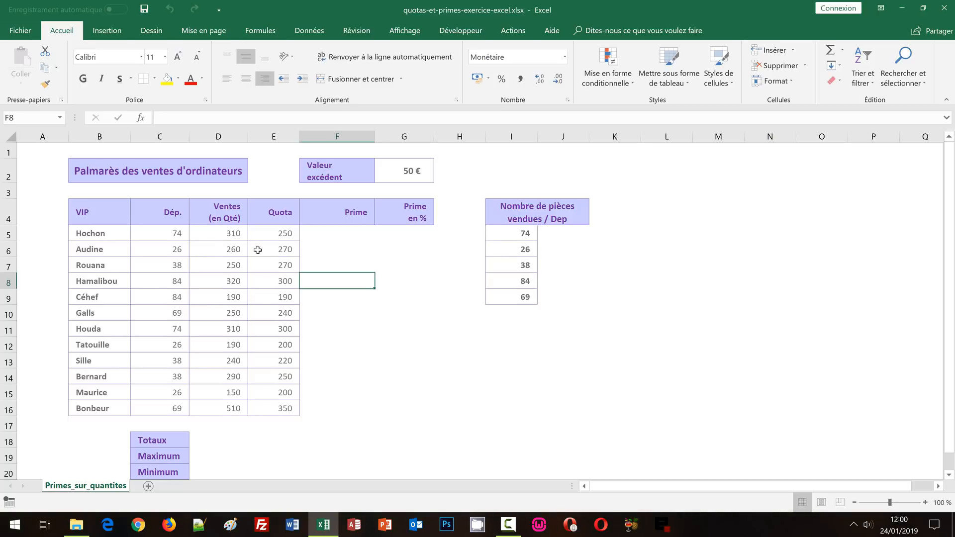
left_click_drag(277, 229, 277, 311)
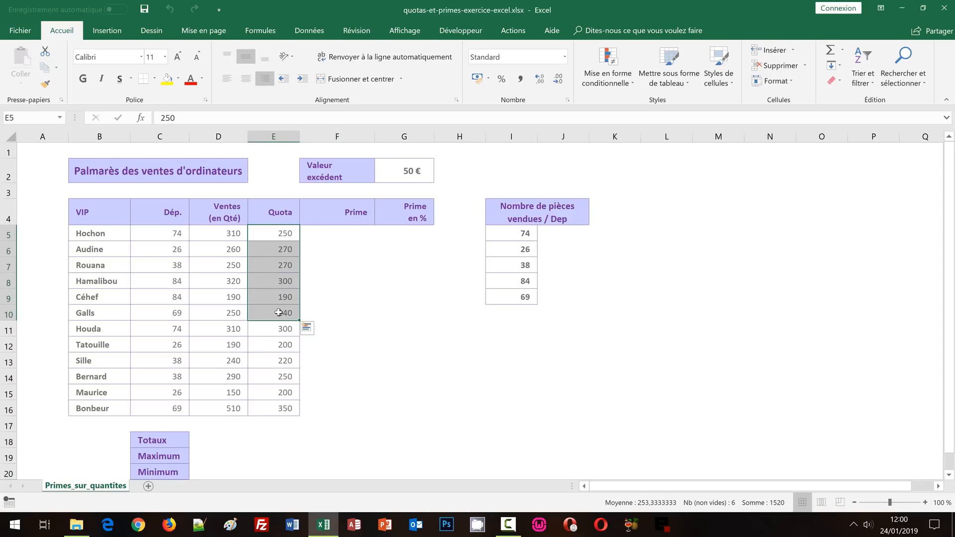
left_click(397, 303)
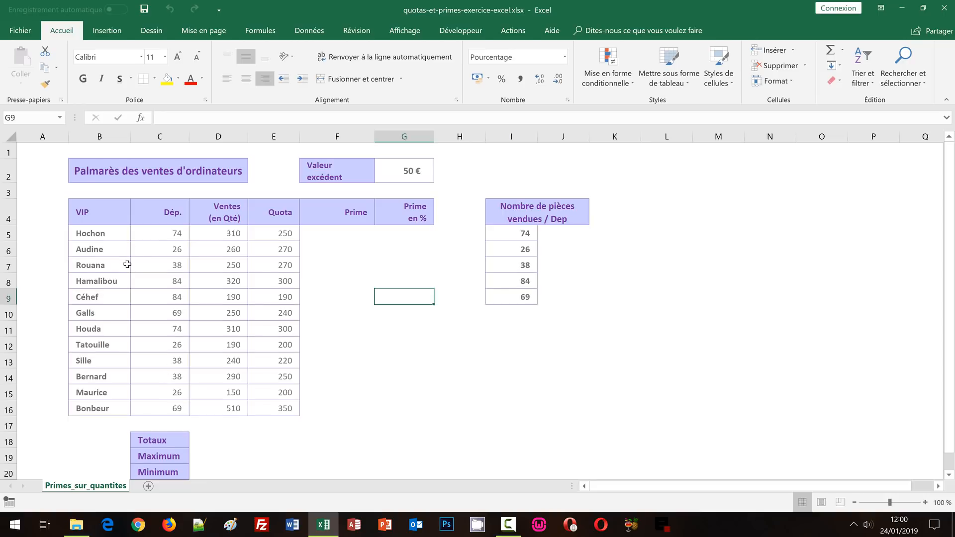
left_click(123, 168)
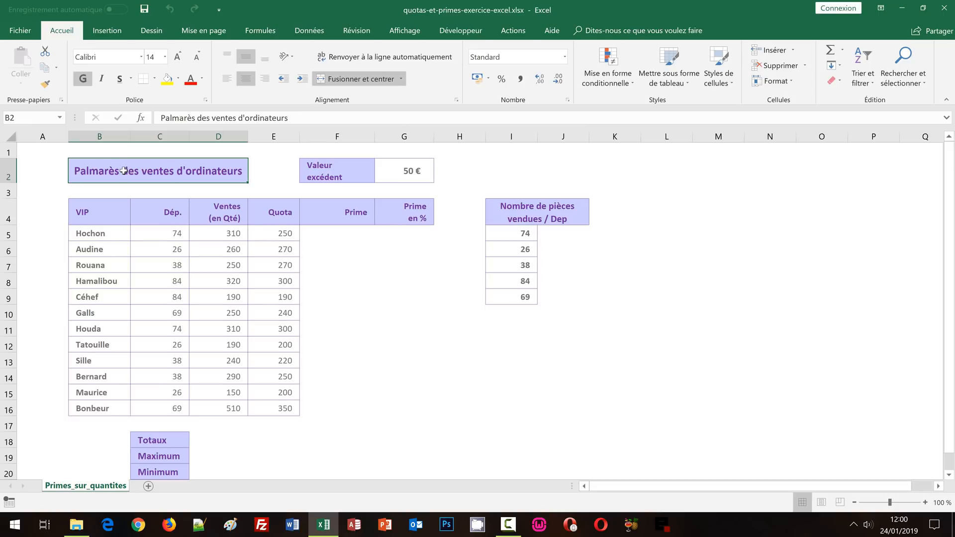
left_click(100, 136)
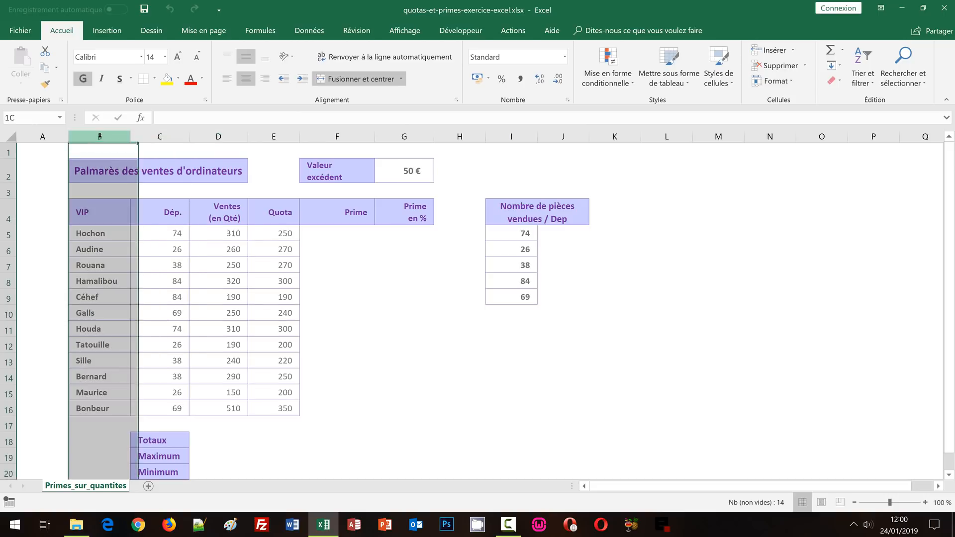
left_click_drag(102, 238, 103, 405)
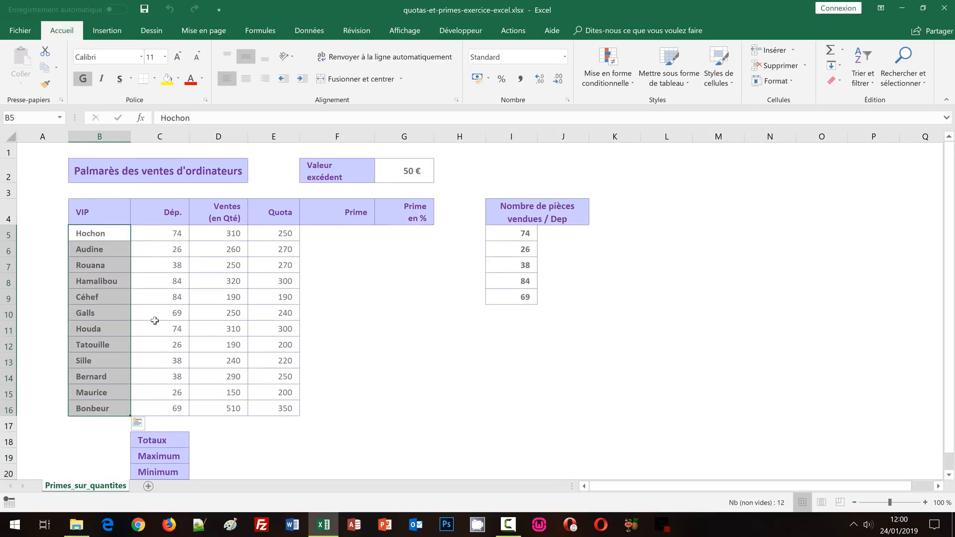
left_click_drag(149, 234, 164, 402)
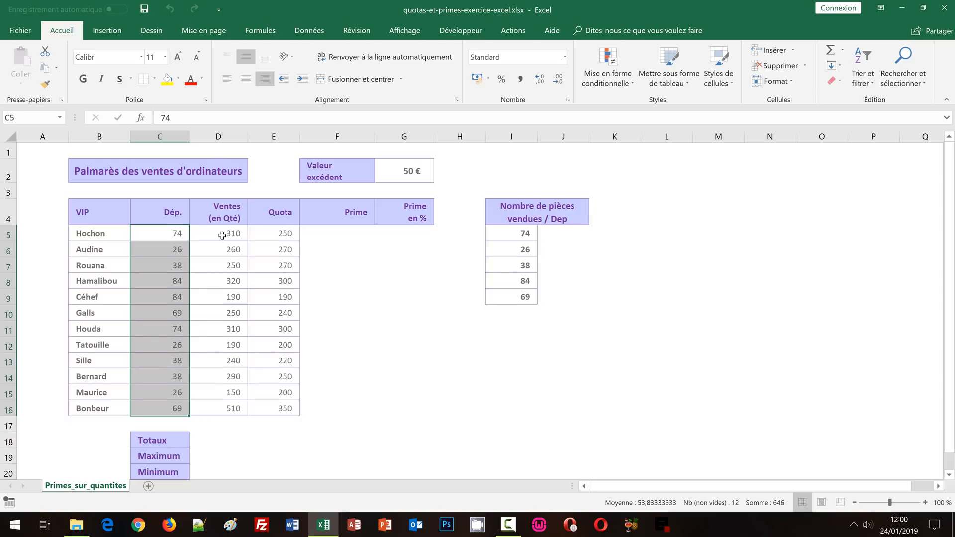
left_click_drag(222, 235, 229, 405)
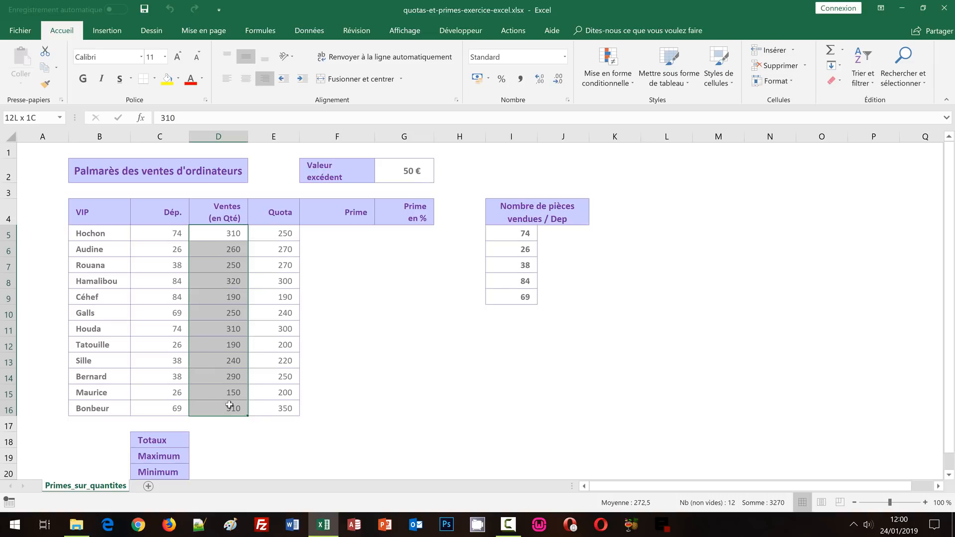
left_click_drag(277, 233, 288, 404)
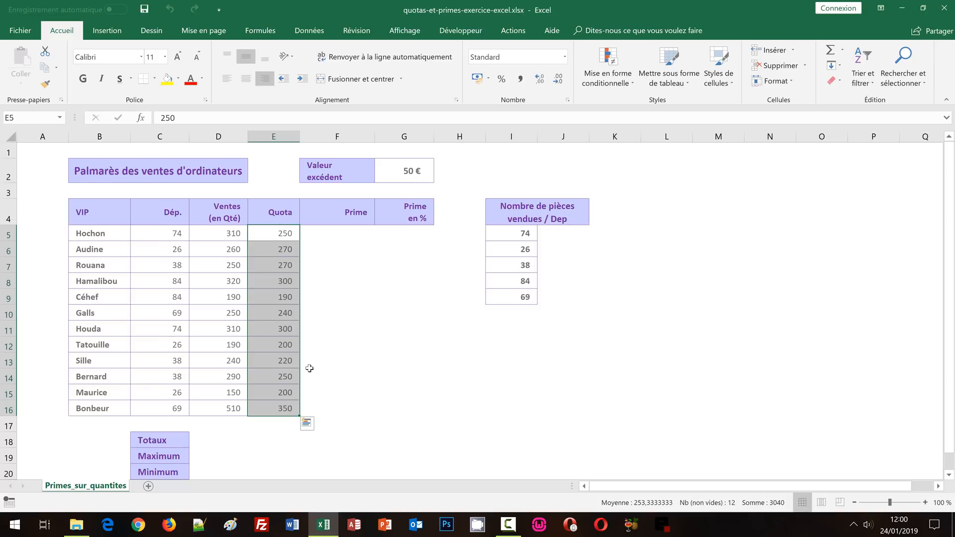
left_click_drag(334, 232, 321, 404)
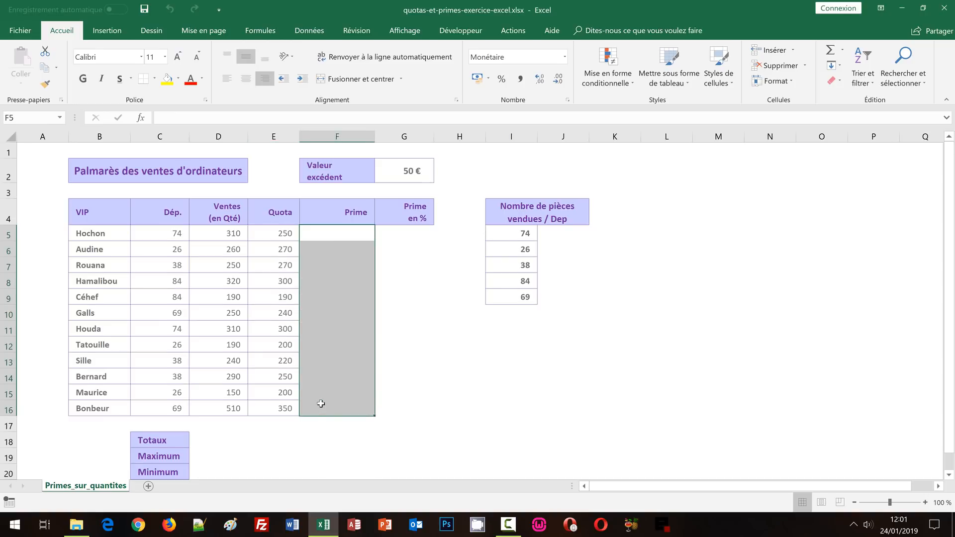
left_click(411, 175)
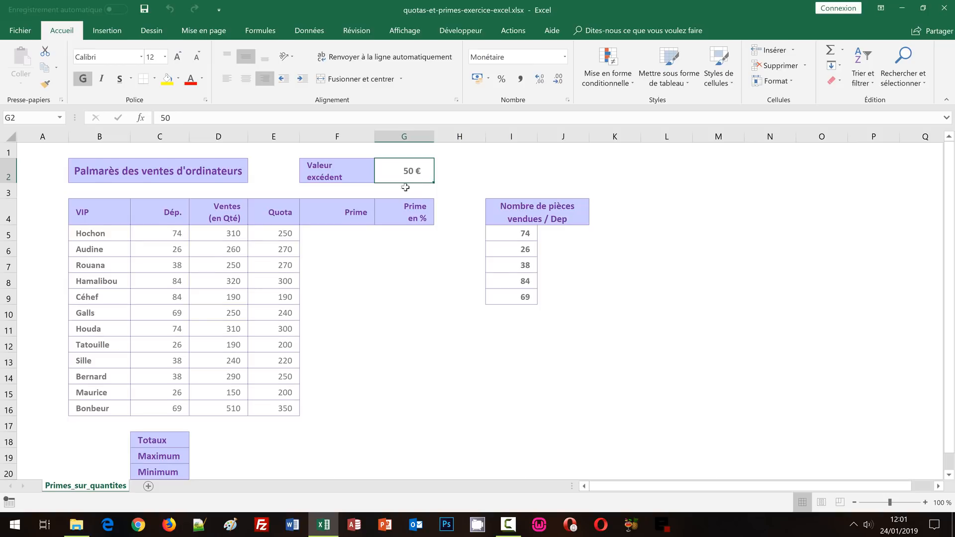
left_click_drag(407, 234, 415, 404)
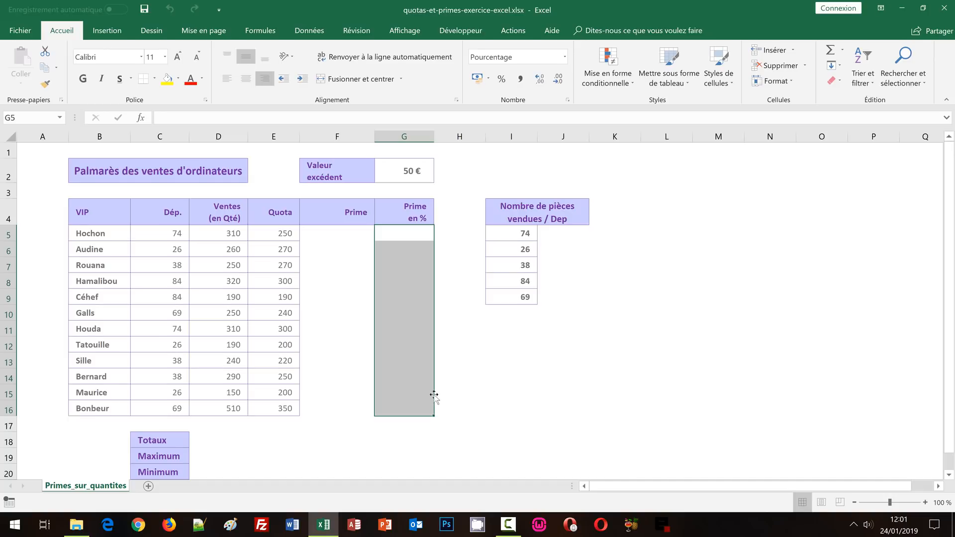
Review the empty result cells for pieces sold per department and for the Totaux, Maximum and Minimum rows
left_click(556, 235)
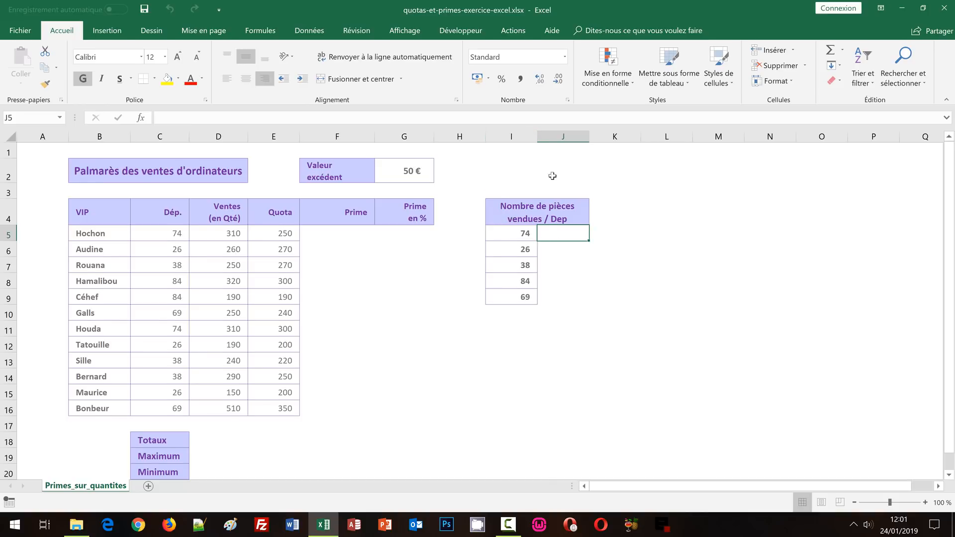
left_click(560, 264)
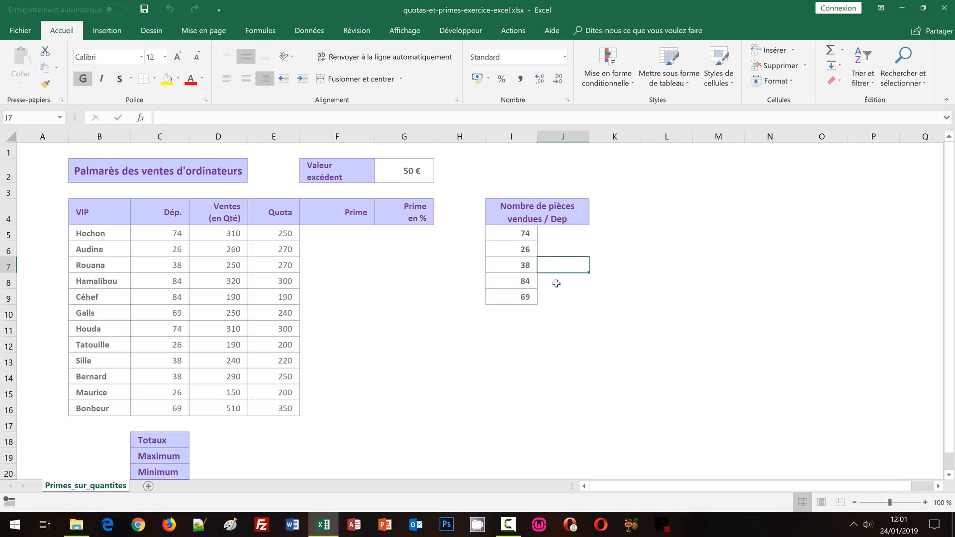
left_click(556, 280)
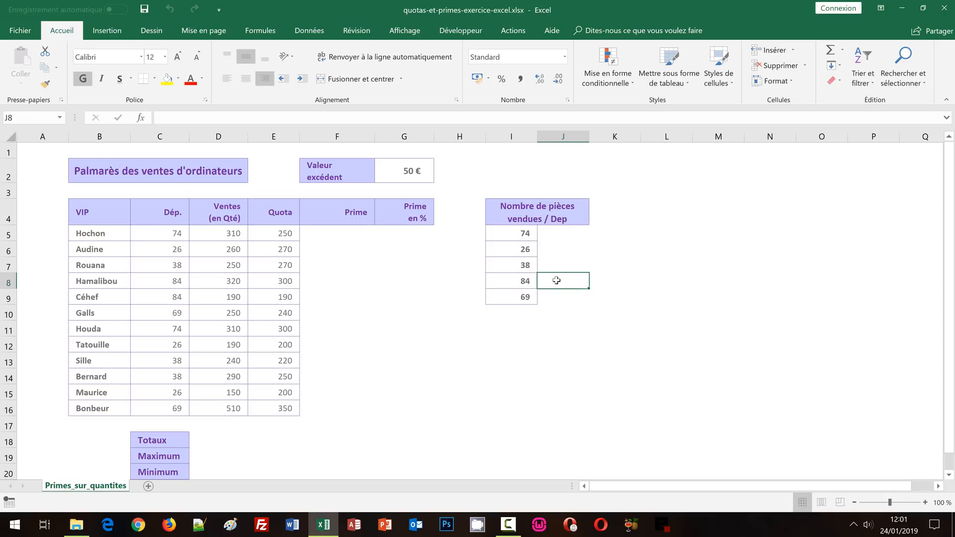
scroll(500, 327, "down", 2)
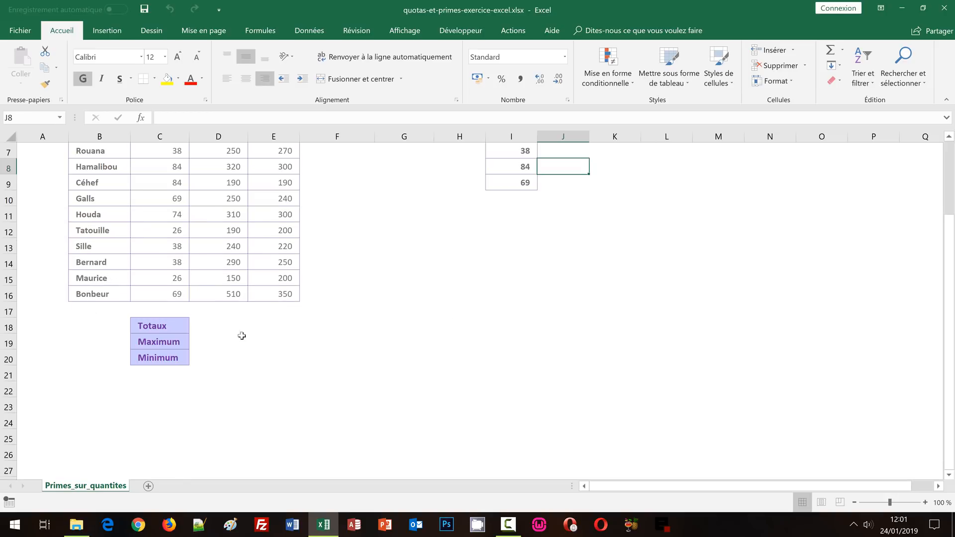
left_click(210, 326)
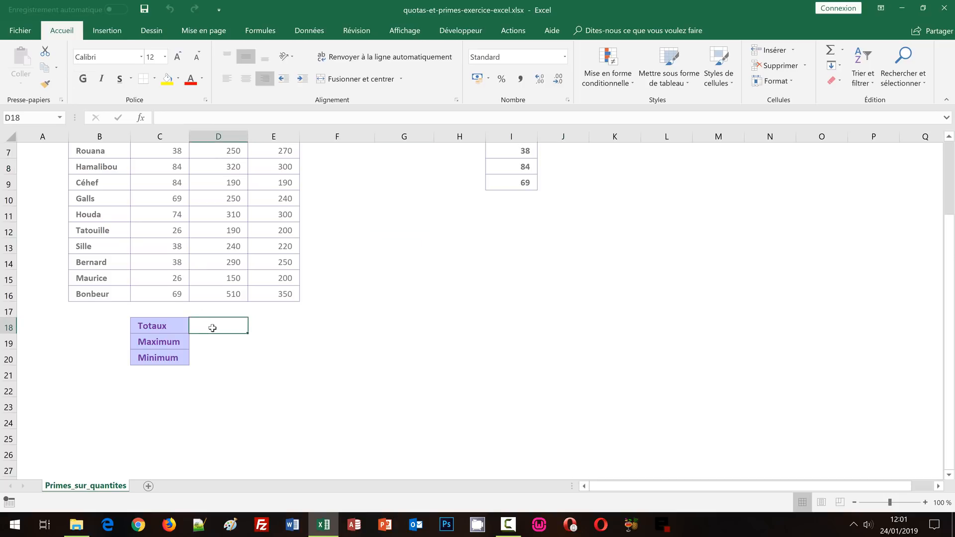
left_click(215, 340)
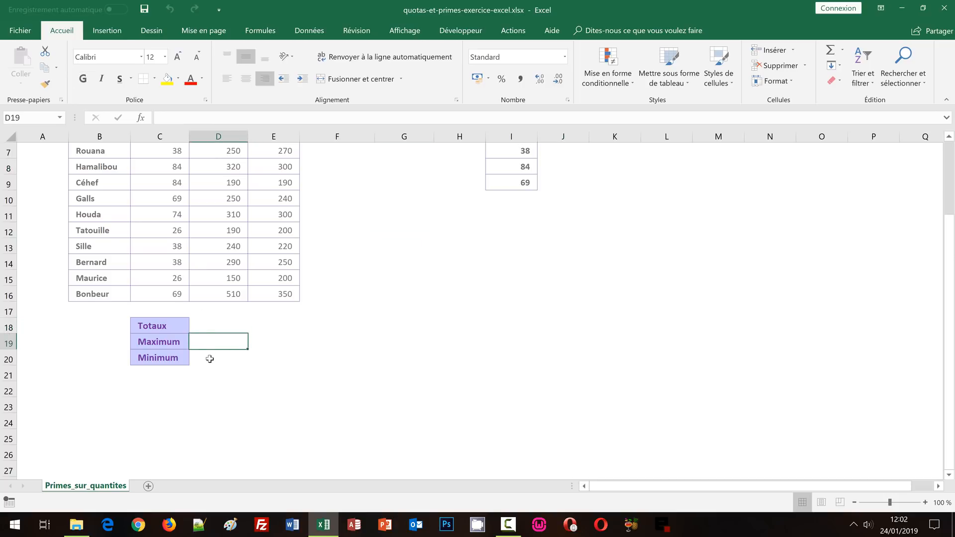
left_click(212, 359)
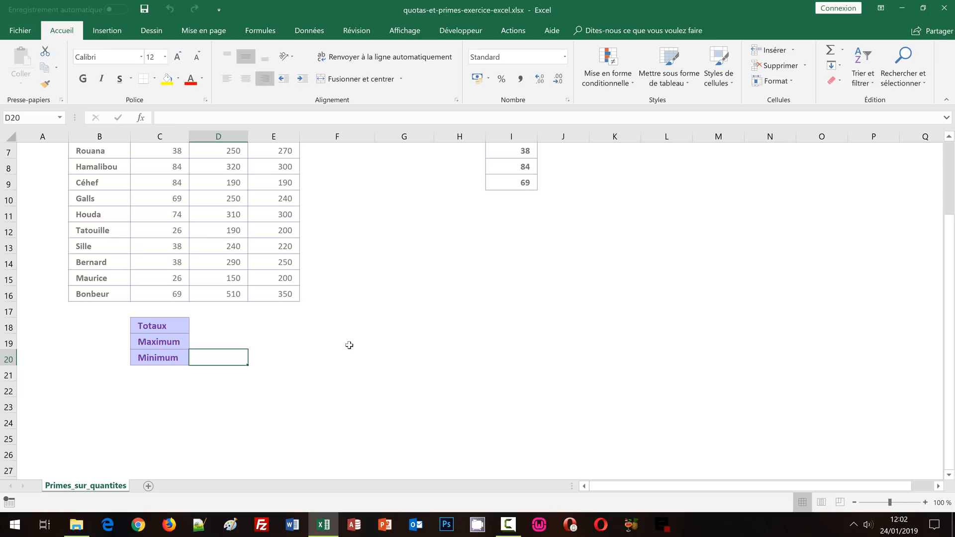
scroll(347, 343, "up", 2)
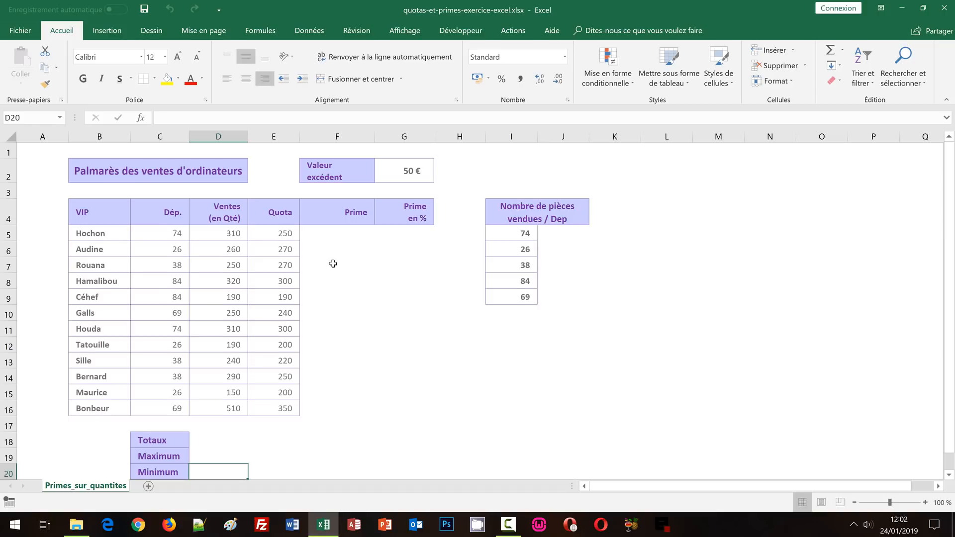
Compare the first salesperson's sales in D5 with the quota in E5 and check the unit bonus in G2
left_click(220, 233)
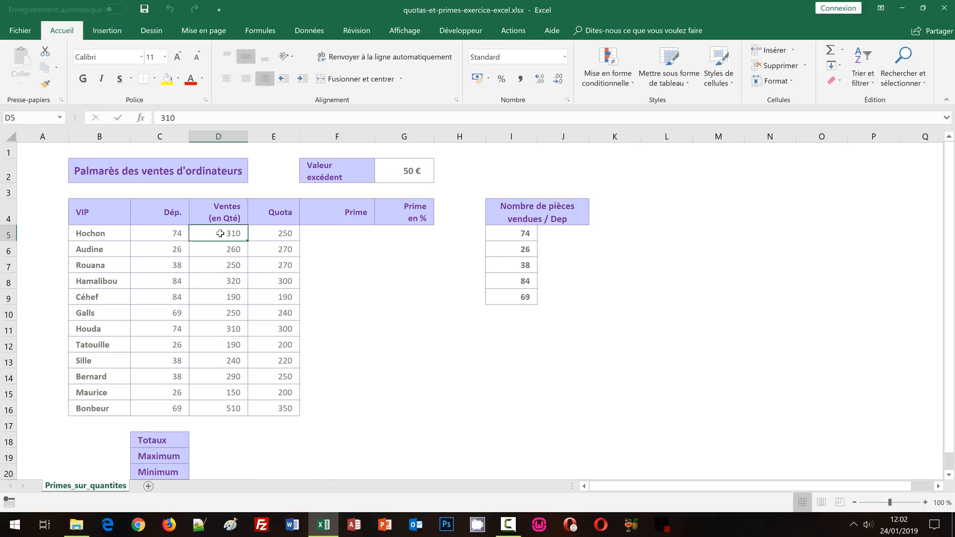
left_click(281, 235)
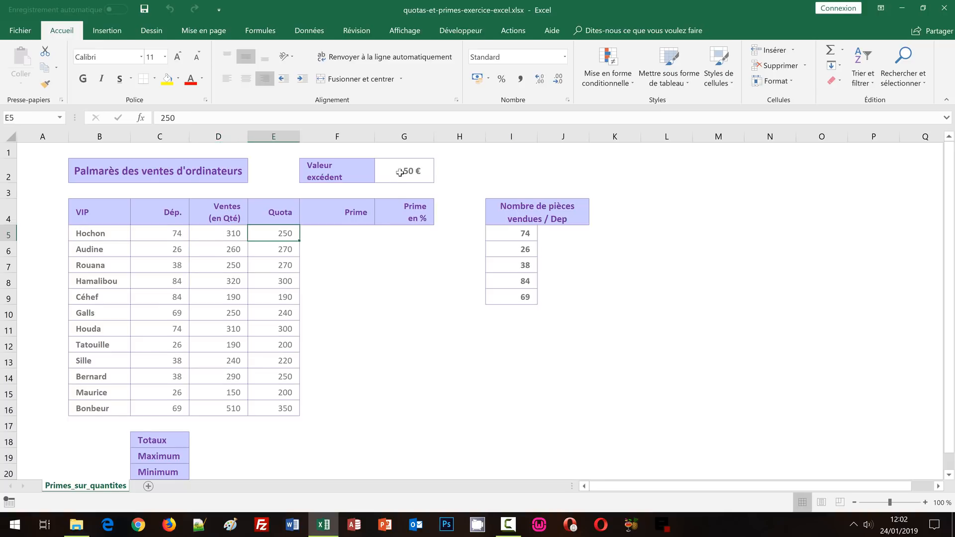
left_click(400, 173)
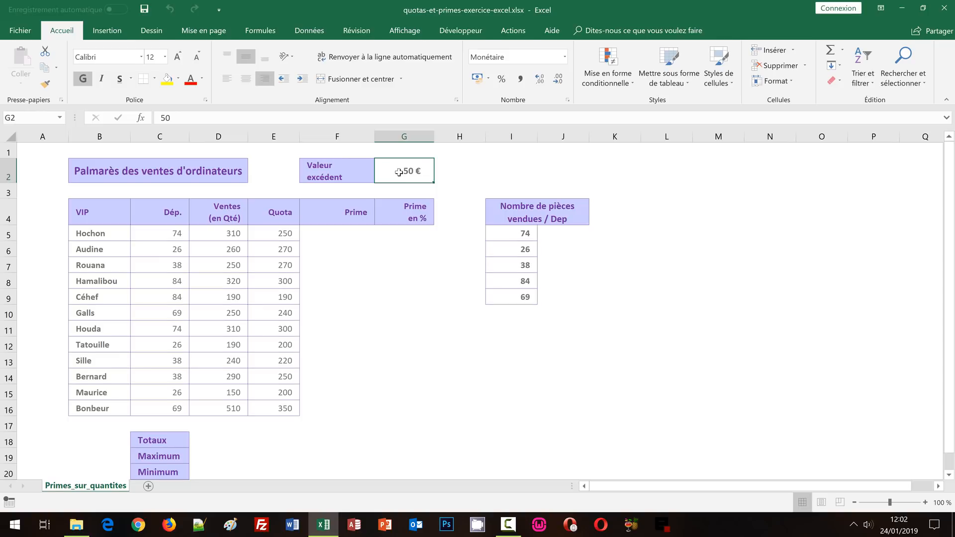
left_click(220, 236)
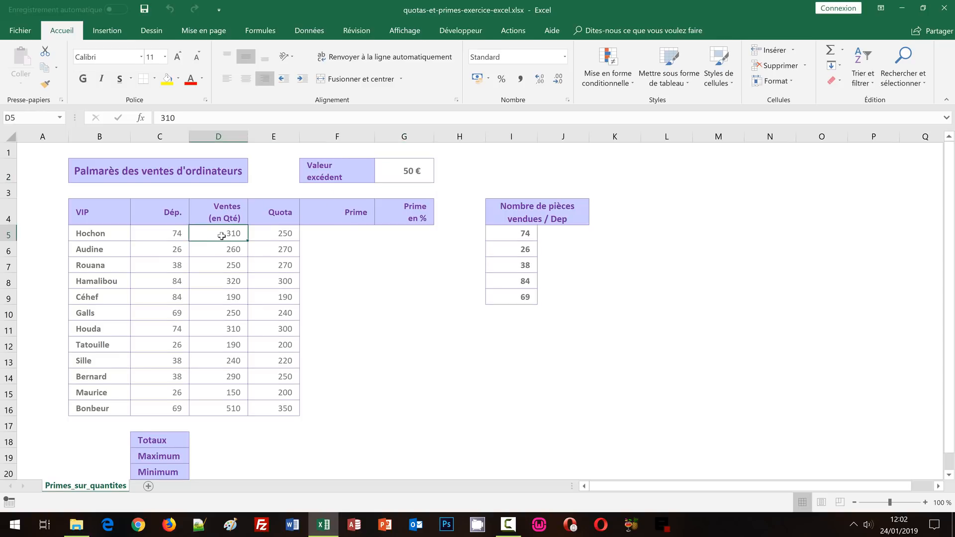
left_click(277, 235)
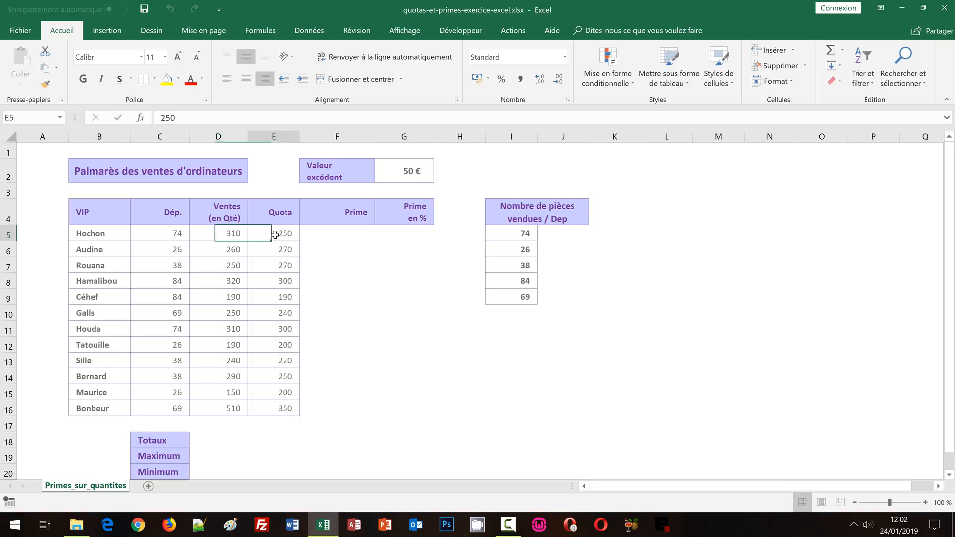
left_click(404, 171)
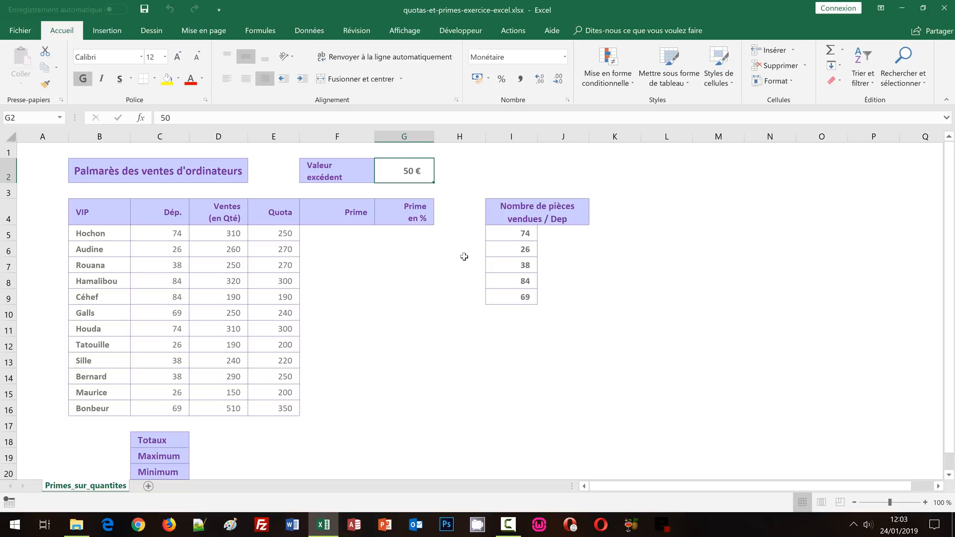
Start a SI formula in F5 with the logical test D5>=E5, comparing the first salesperson's sales with the quota
left_click(328, 235)
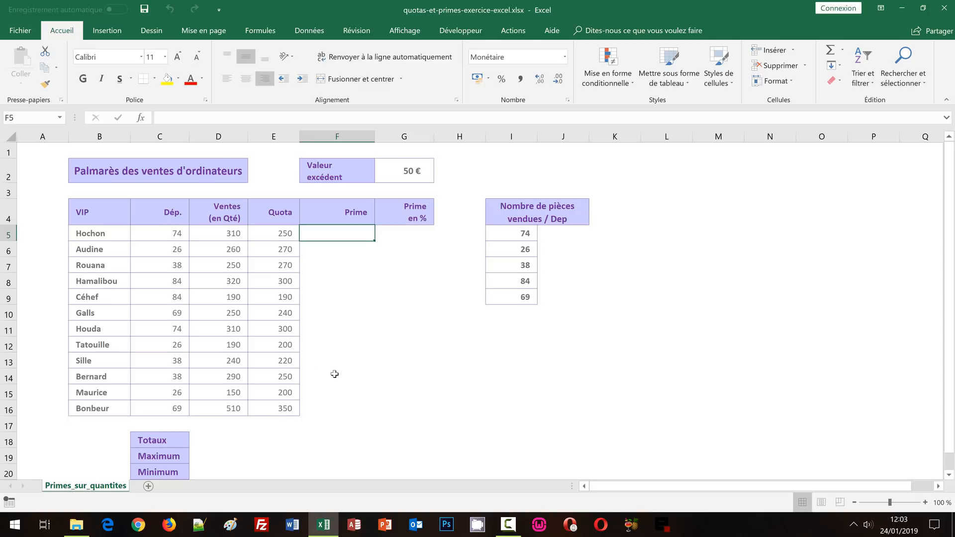
type("=")
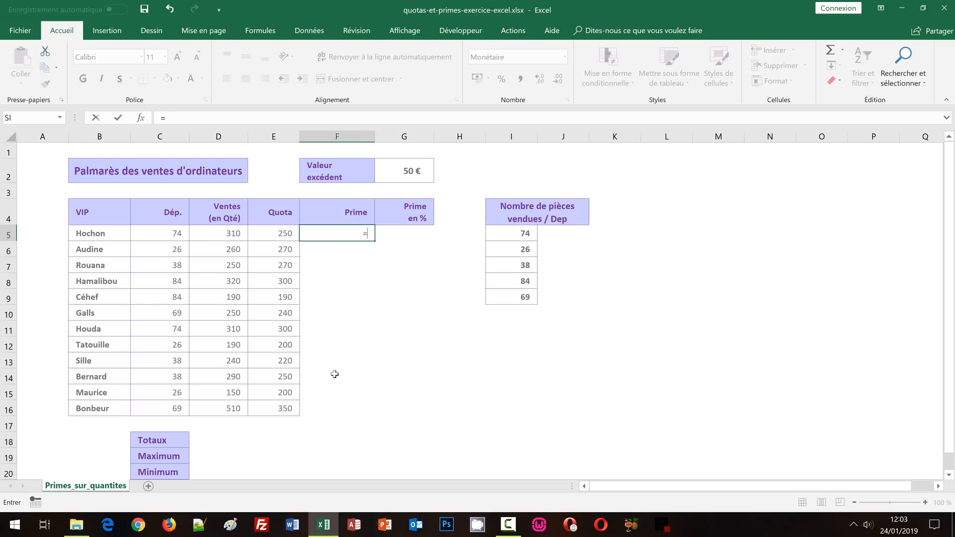
type("si")
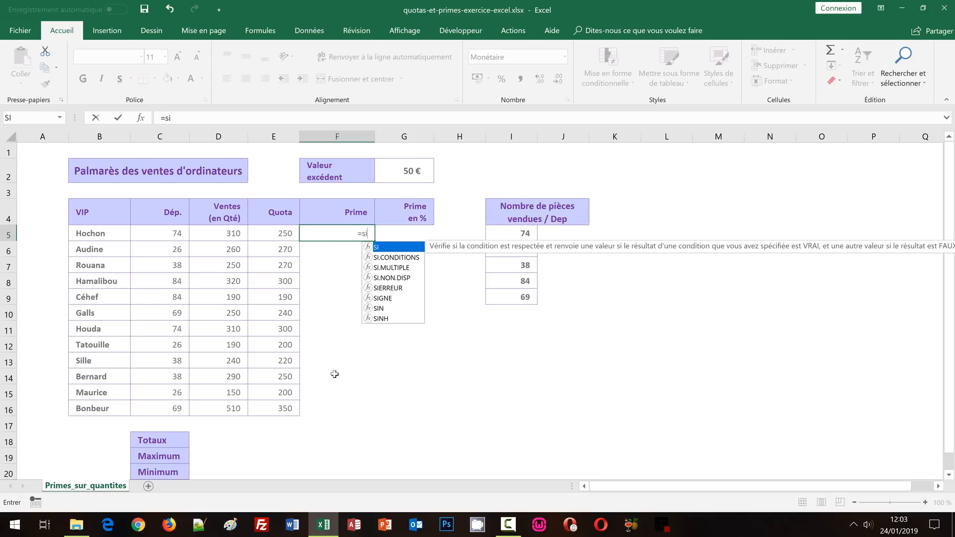
type("(")
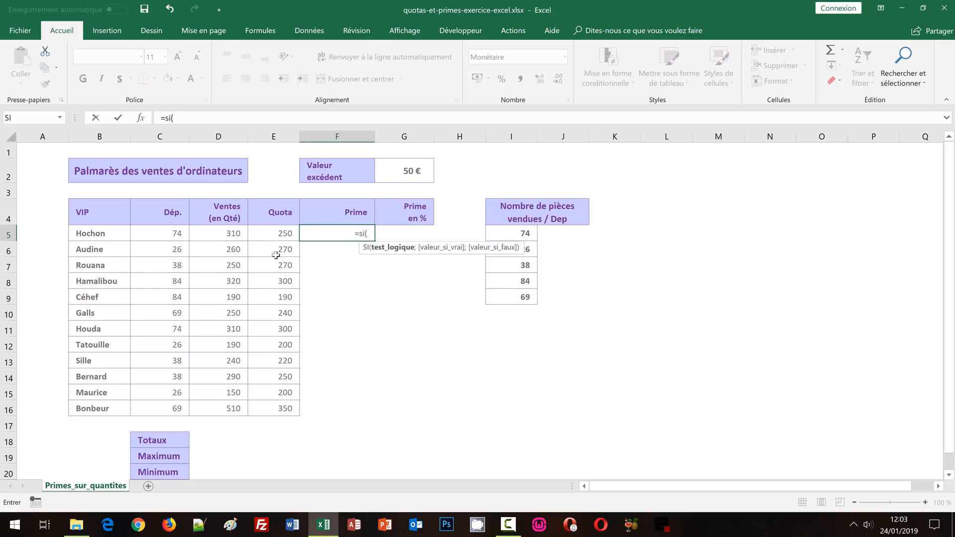
left_click(218, 234)
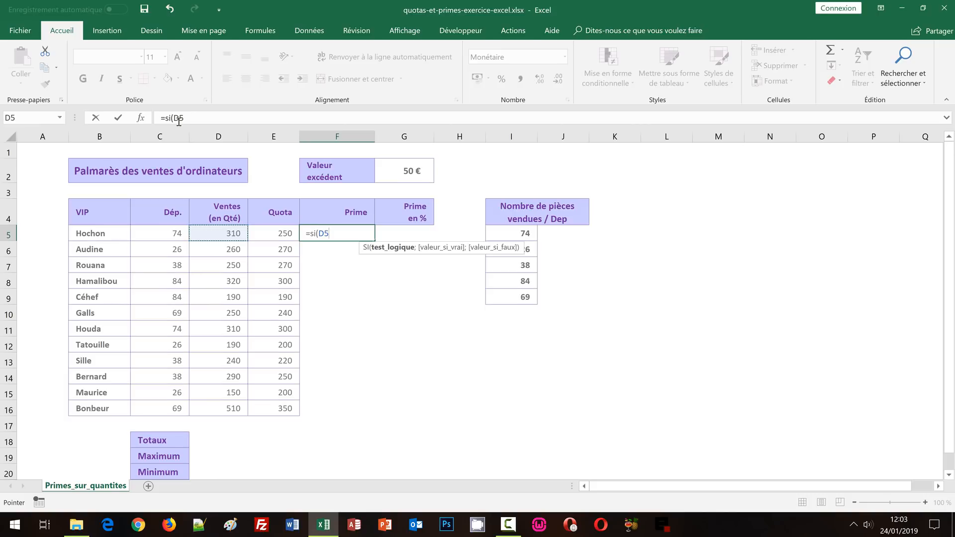
type(">")
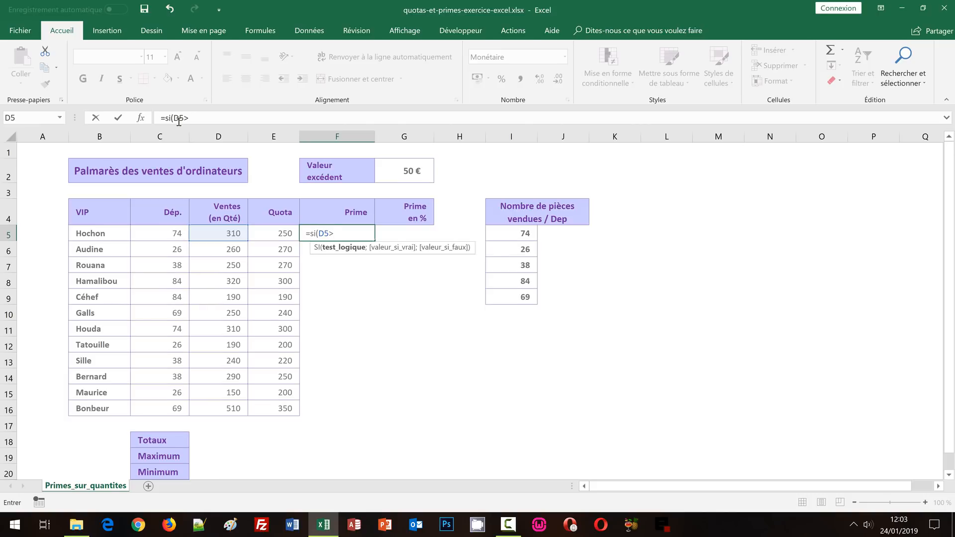
type("=")
left_click(283, 234)
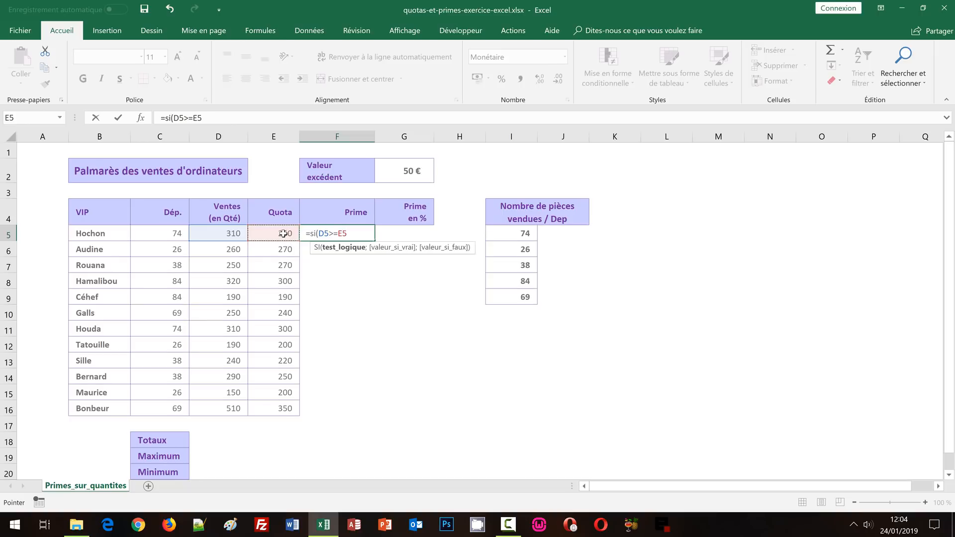
Enter (D5-E5)*$G$2 as the value if true in the SI formula, with G2 as an absolute reference
type(";(")
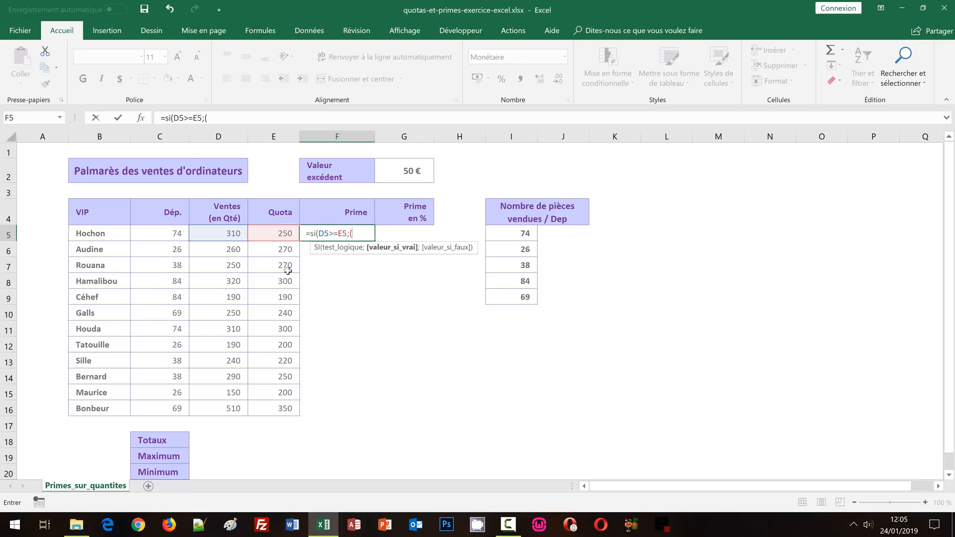
left_click(230, 233)
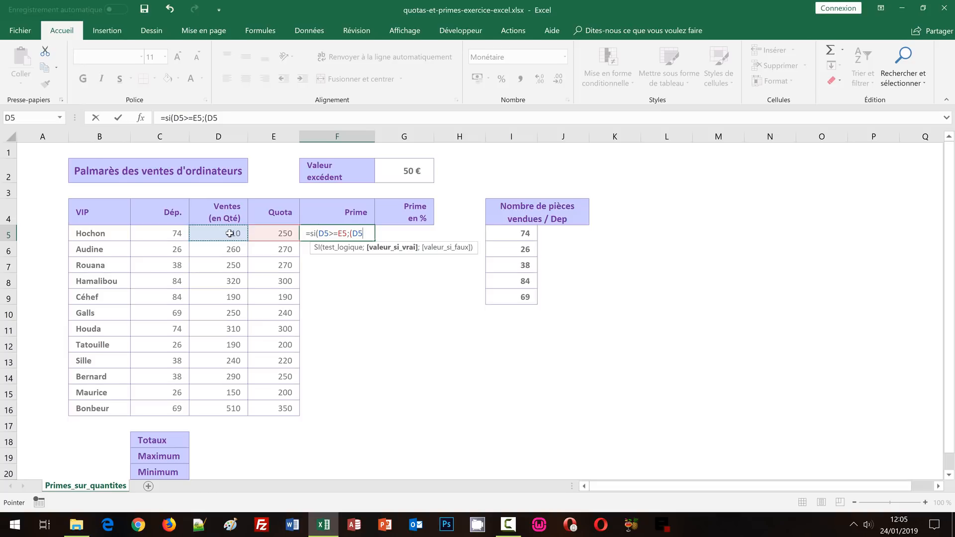
type("-")
left_click(270, 234)
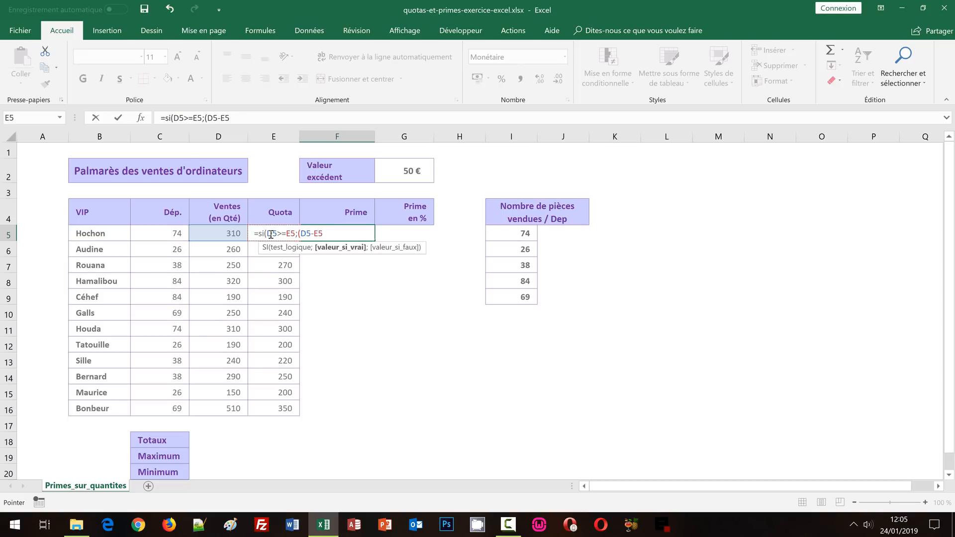
type(")*")
left_click(411, 171)
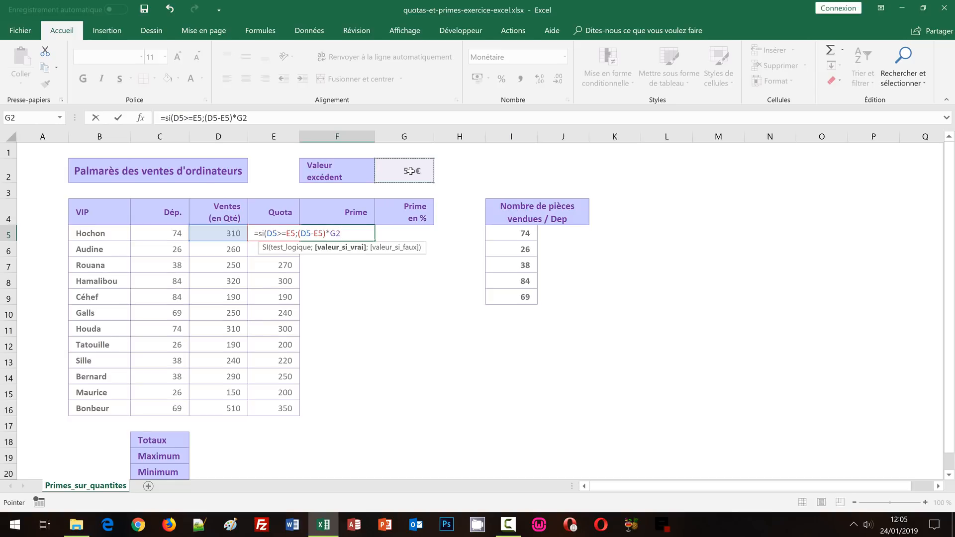
key("F4")
Complete the SI formula in F5 with "" as the value if false and fill it down to F16
type(";")
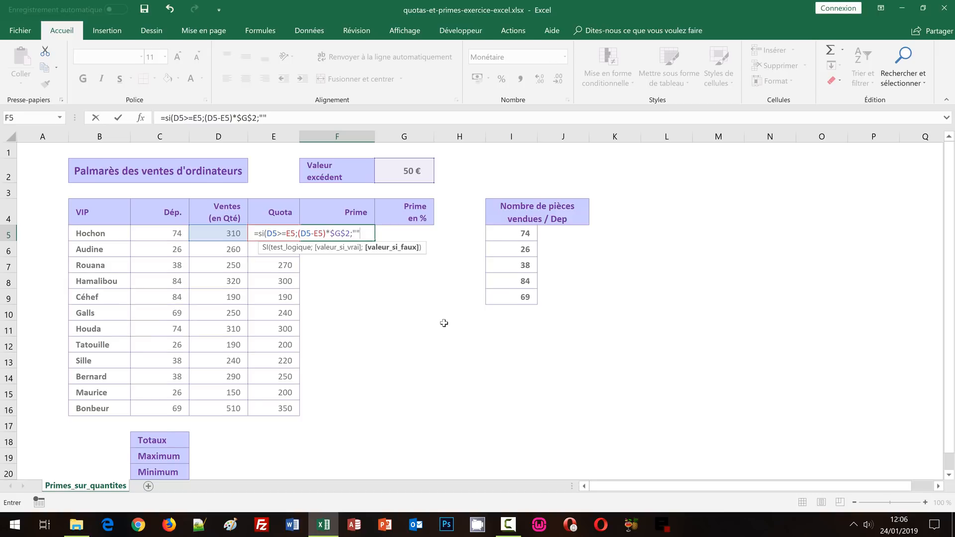
type(")")
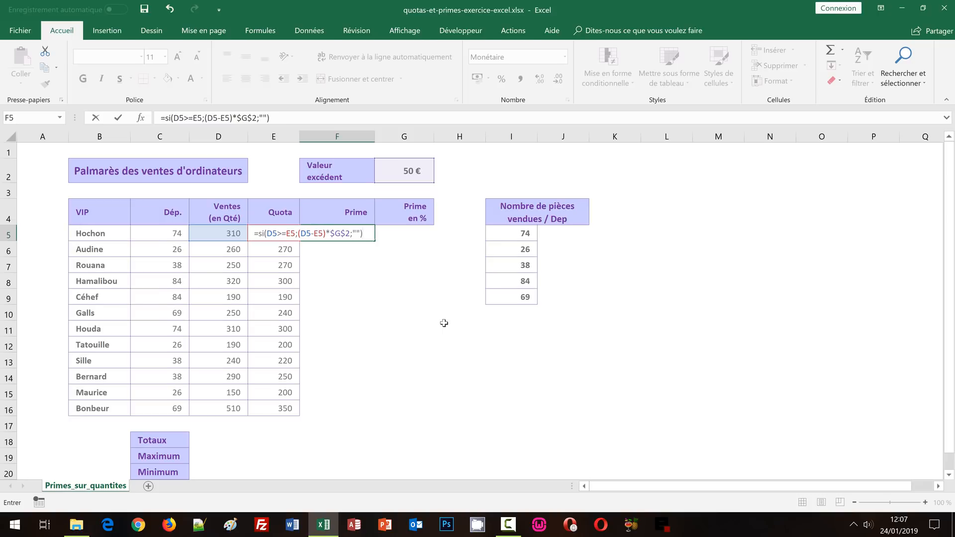
key("ctrl+Return")
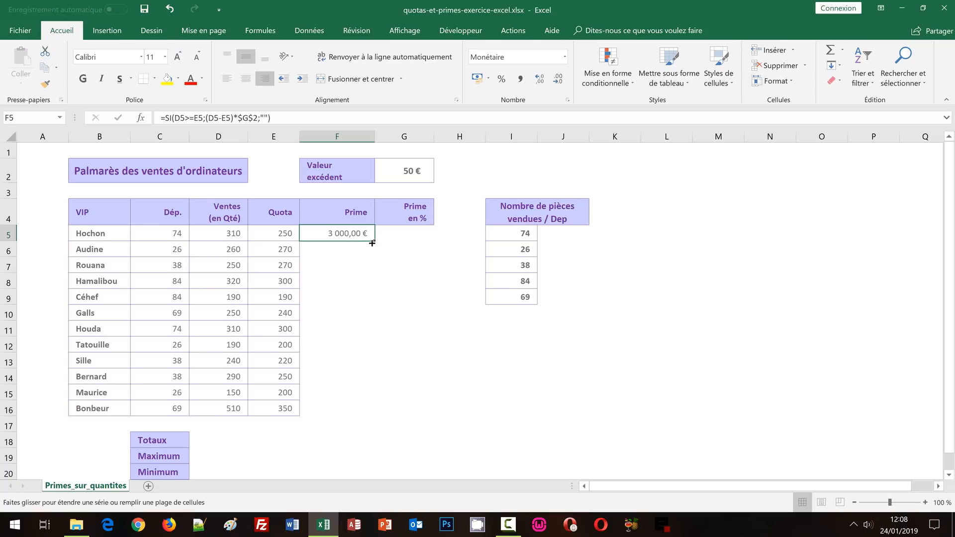
double_click(377, 242)
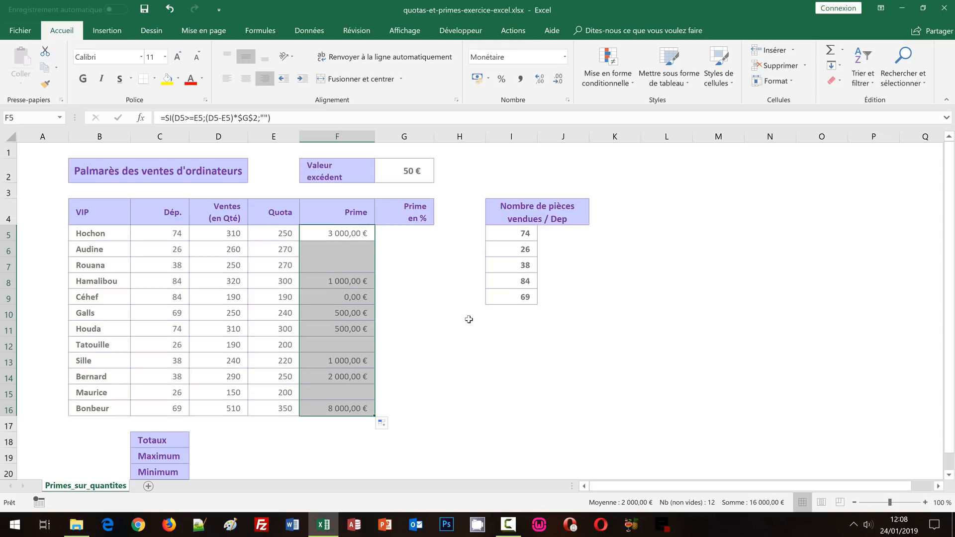
Check the copied bonus formula's references in F6 and F16
left_click(336, 248)
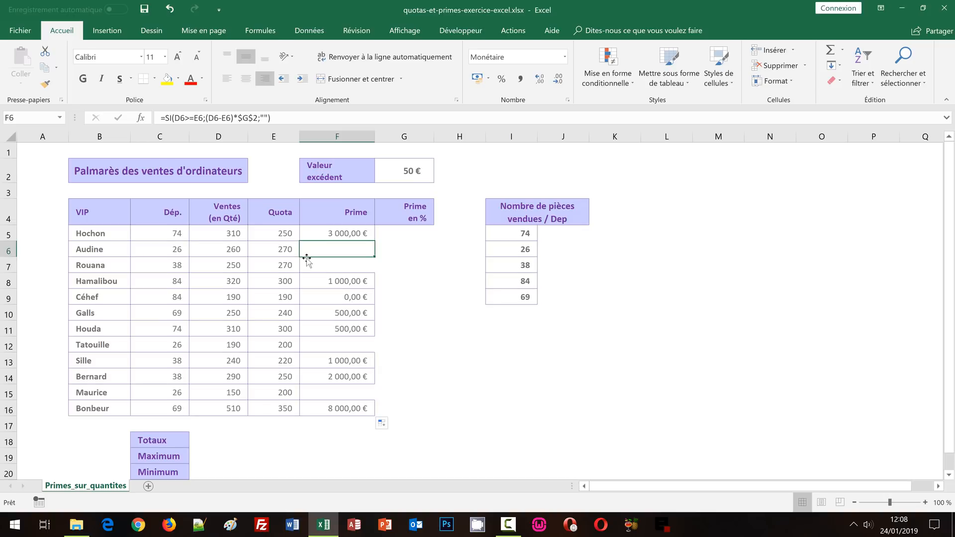
double_click(357, 408)
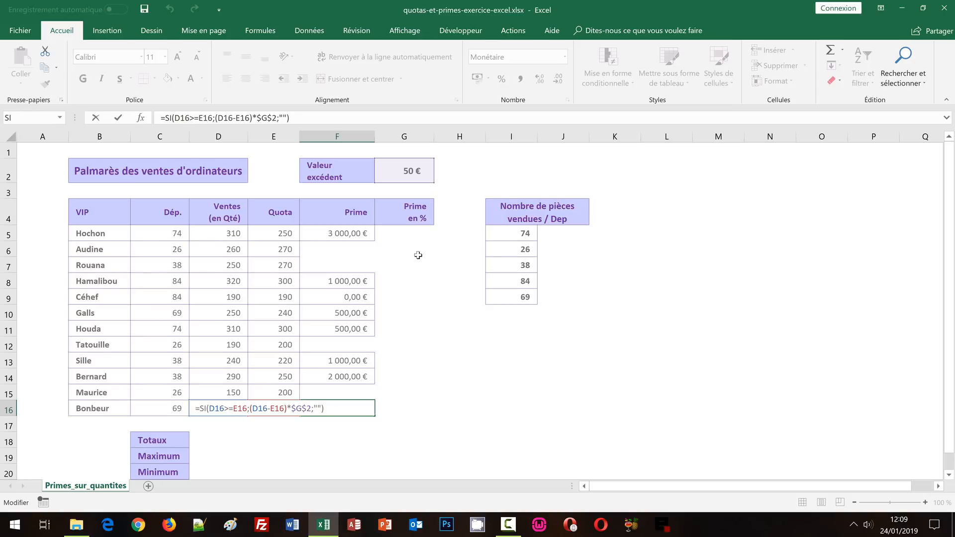
key("ctrl+Return")
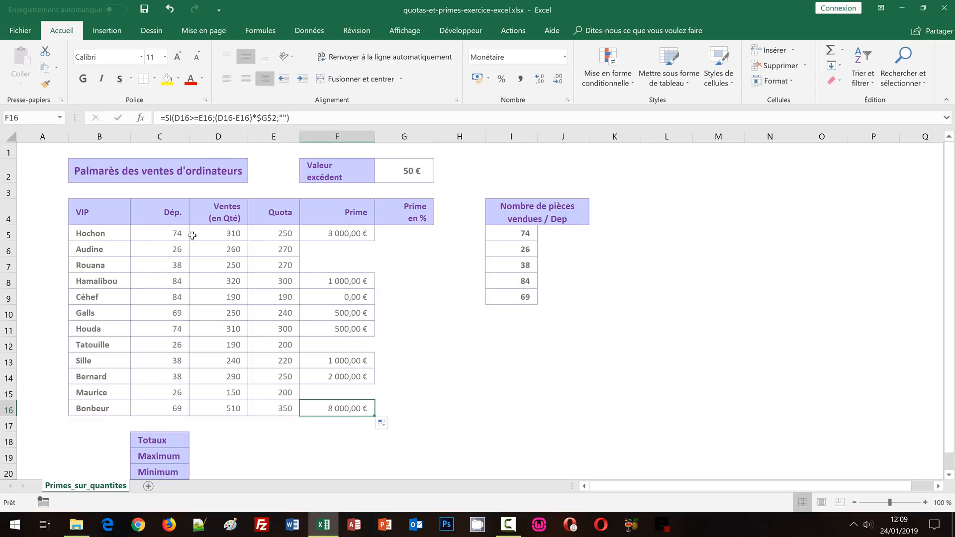
Calculate the sales total in D18 with SOMME over the range D5:D16
left_click(209, 441)
scroll(260, 422, "down", 1)
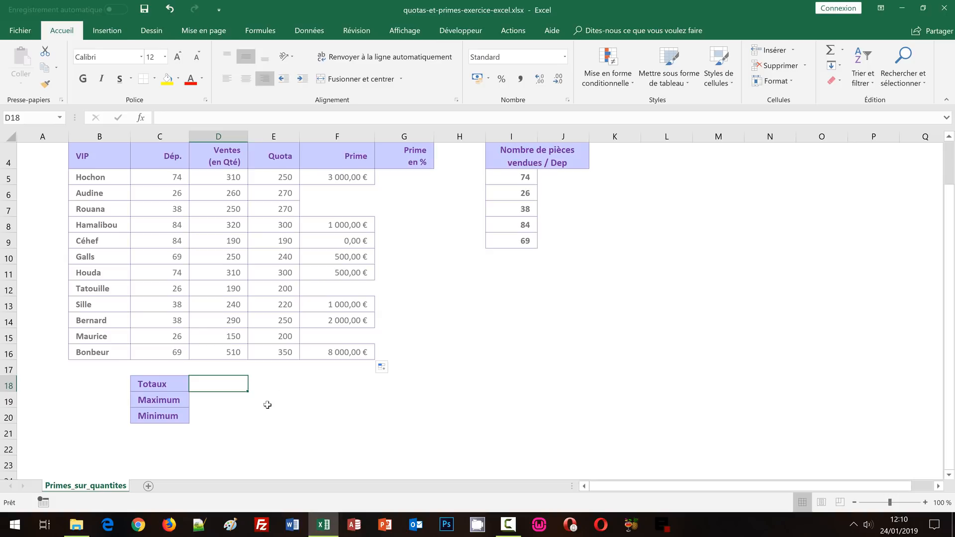
left_click(351, 382)
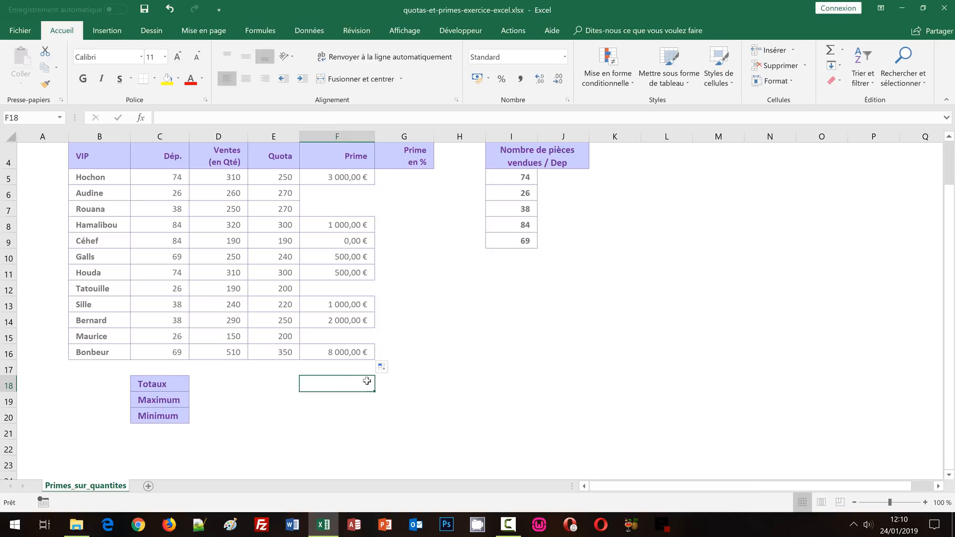
left_click(408, 182)
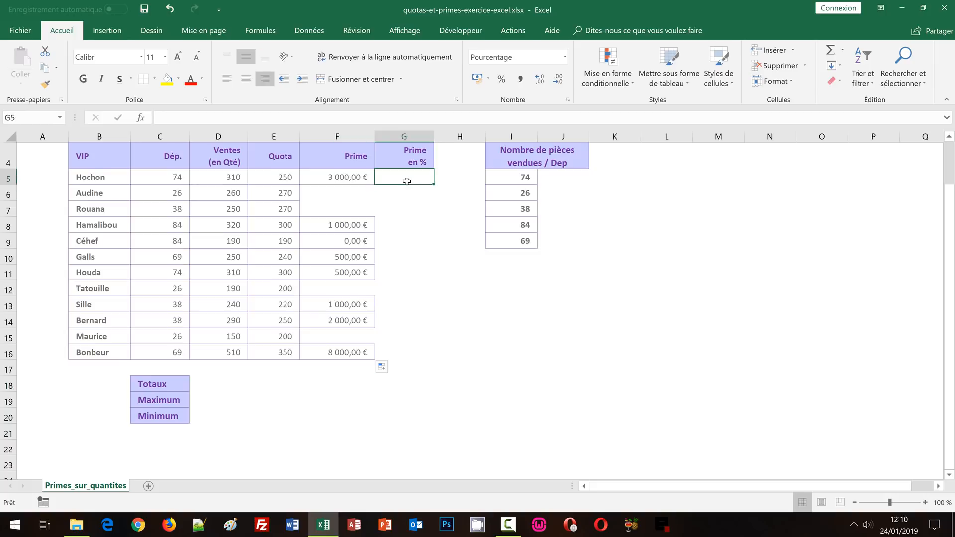
left_click(213, 383)
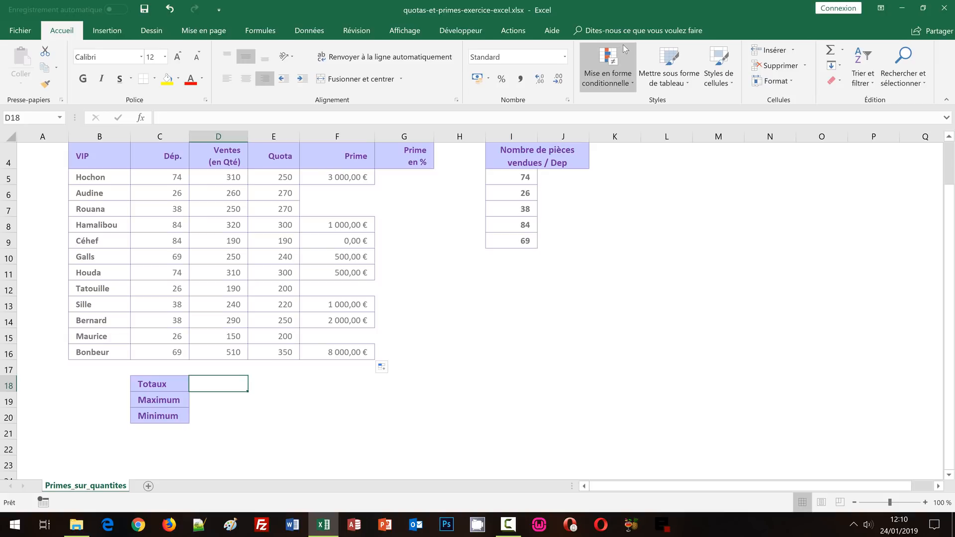
left_click(830, 51)
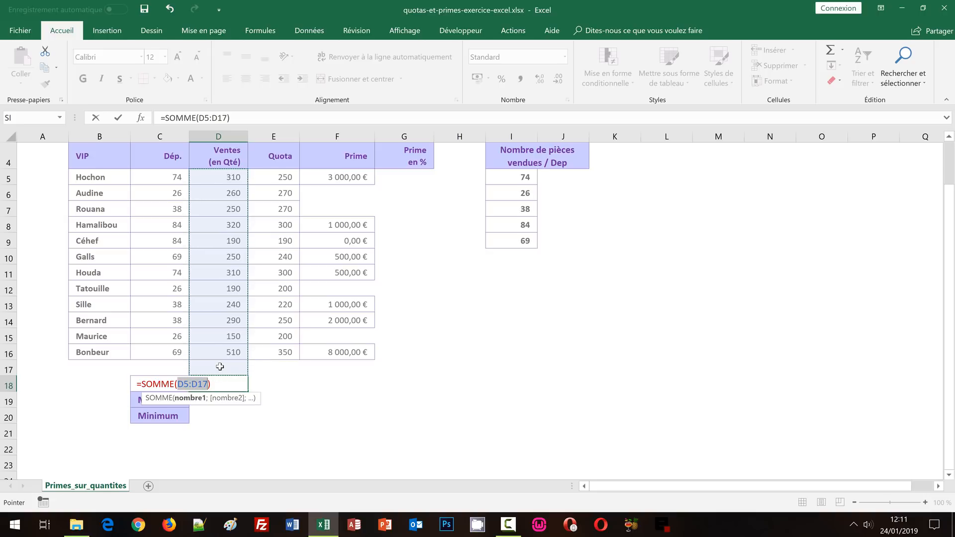
left_click_drag(225, 176, 218, 281)
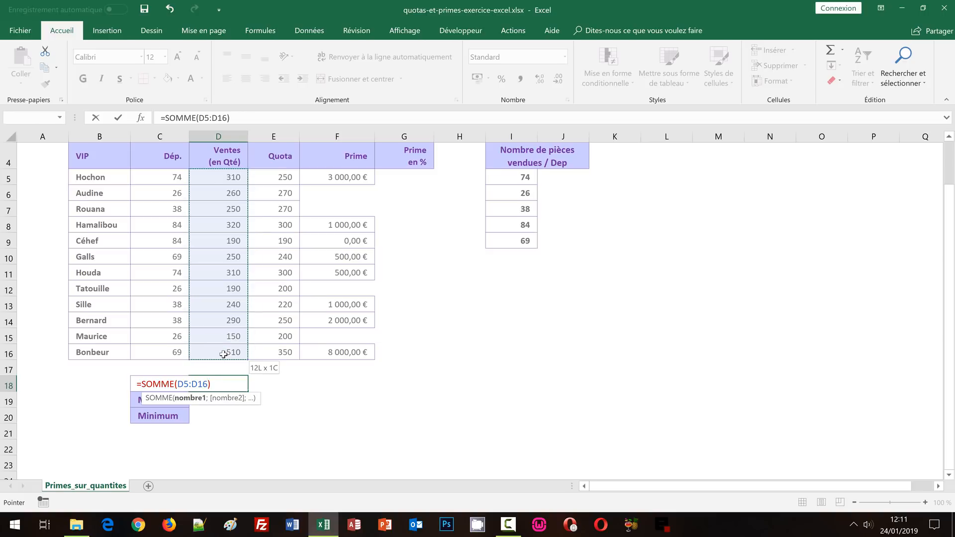
left_click_drag(223, 354, 227, 349)
key("ctrl+Return")
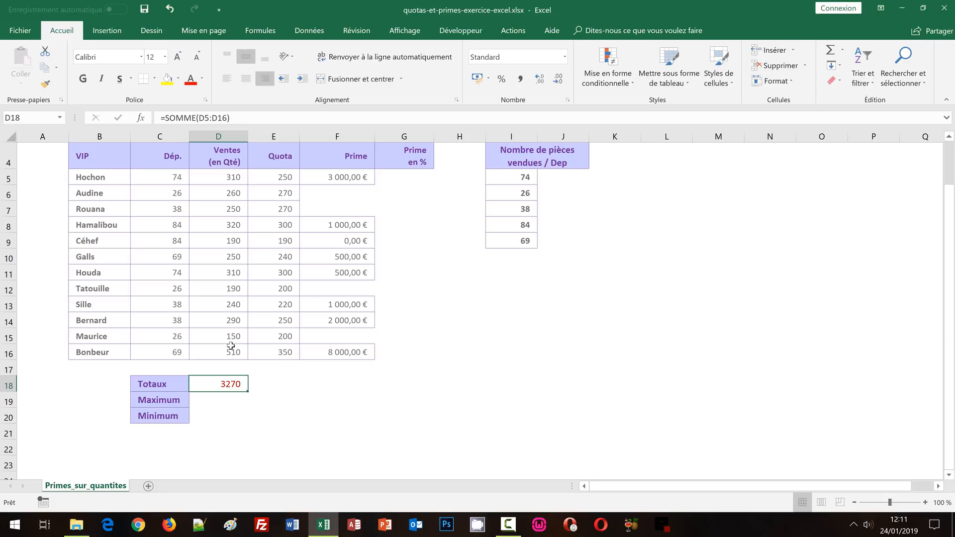
Copy the D18 total formula to F18 for the Prime column, apply the euro Comptabilité format and check its range
key("ctrl+c")
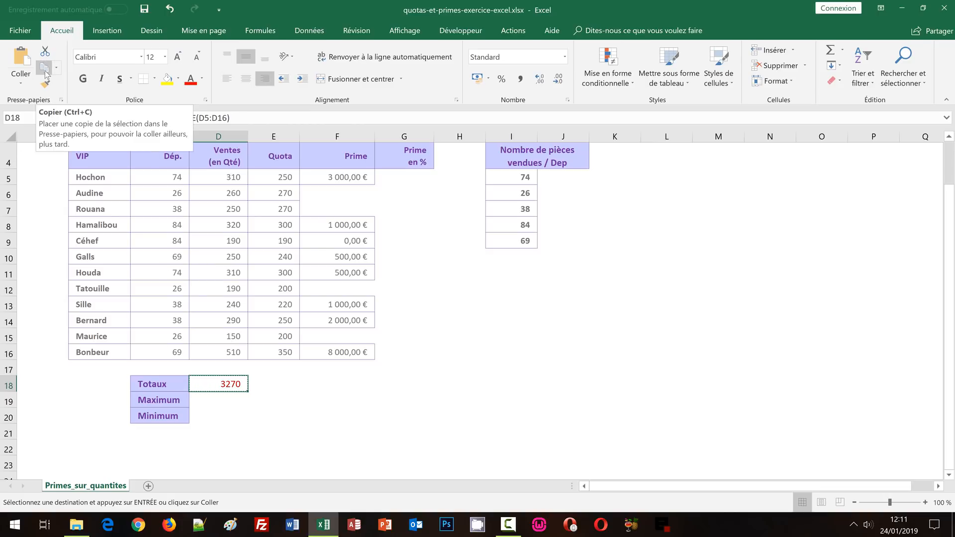
left_click(336, 387)
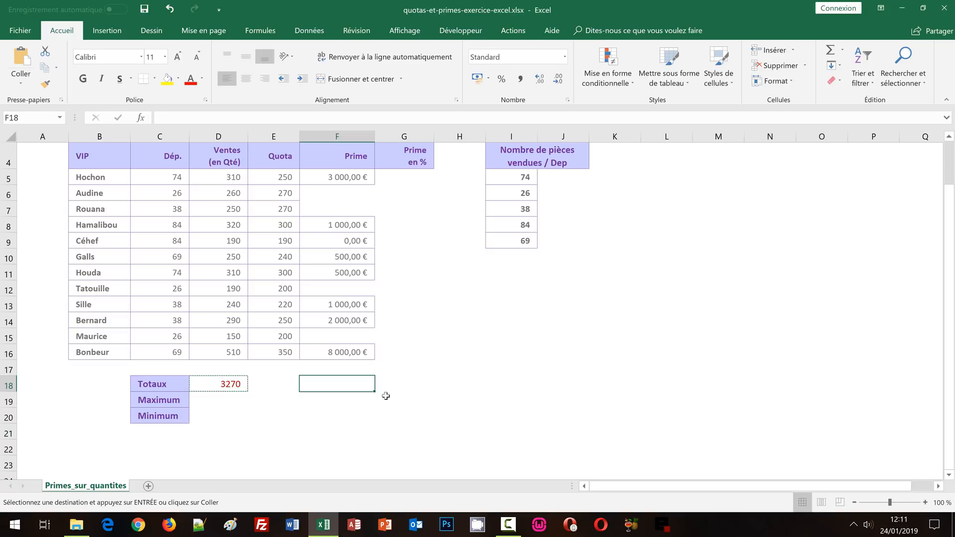
key("ctrl+v")
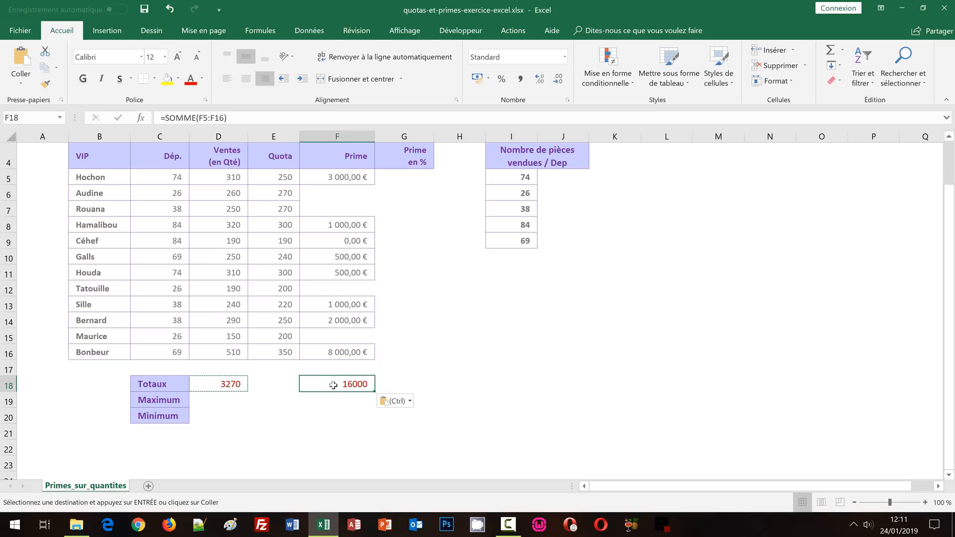
left_click(477, 79)
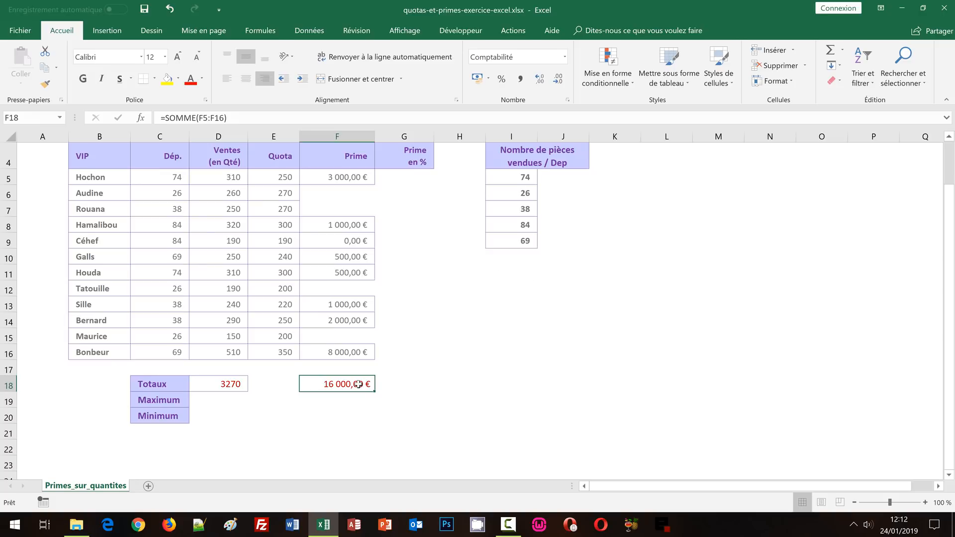
double_click(358, 384)
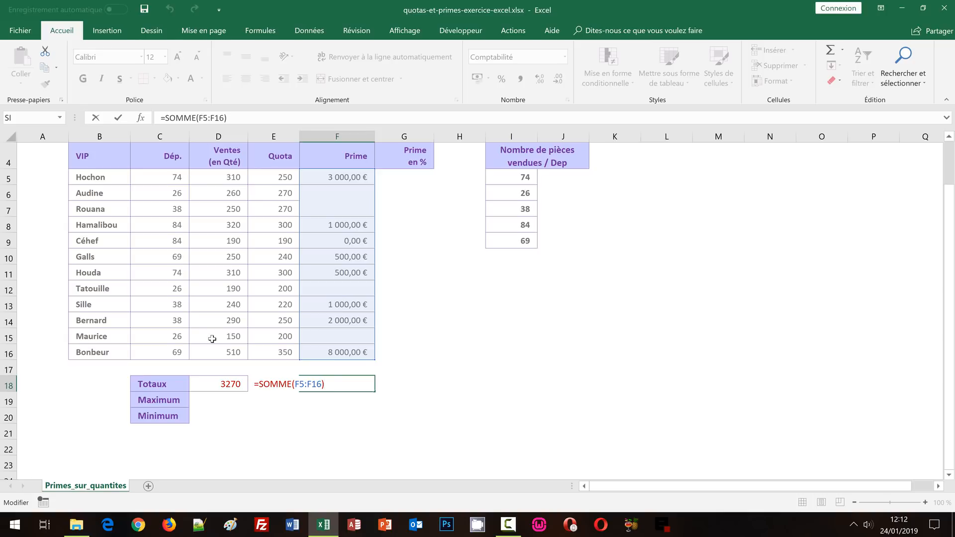
key("ctrl+Return")
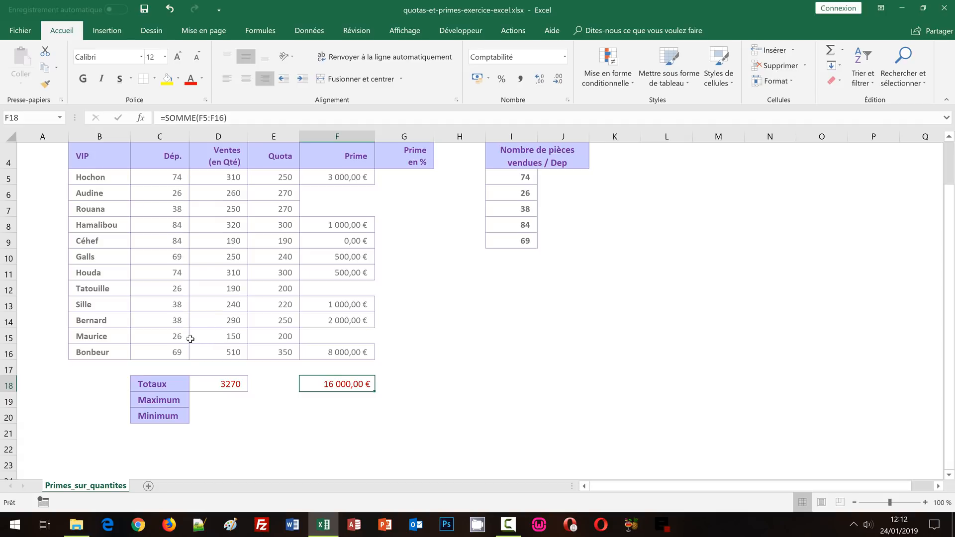
Calculate the highest sales quantity in D19 with MAX over the range D5:D16
left_click(207, 401)
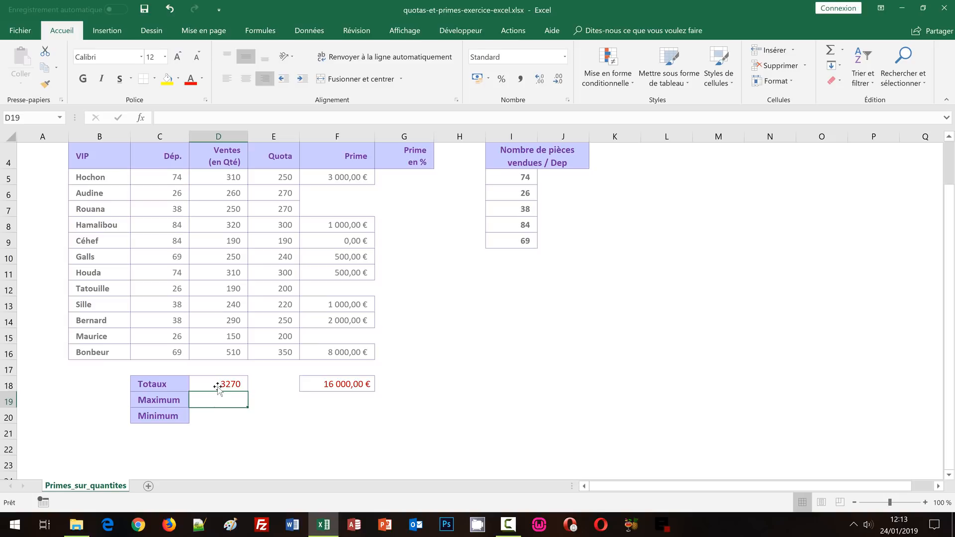
left_click(843, 51)
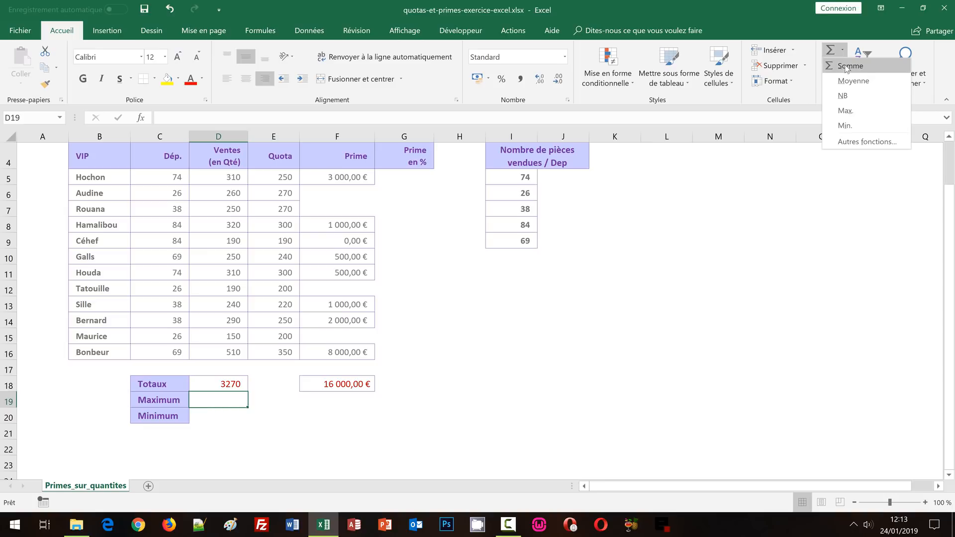
left_click(844, 110)
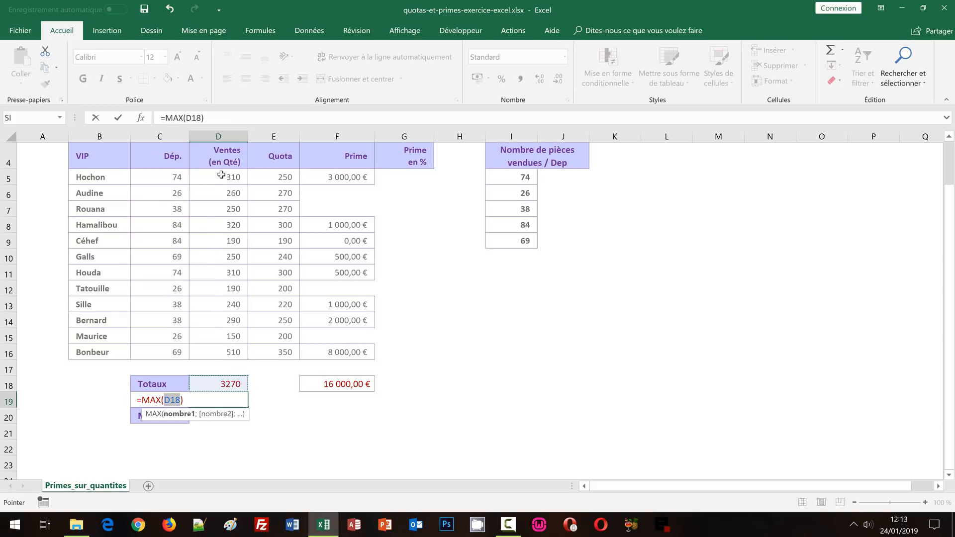
left_click_drag(221, 177, 215, 352)
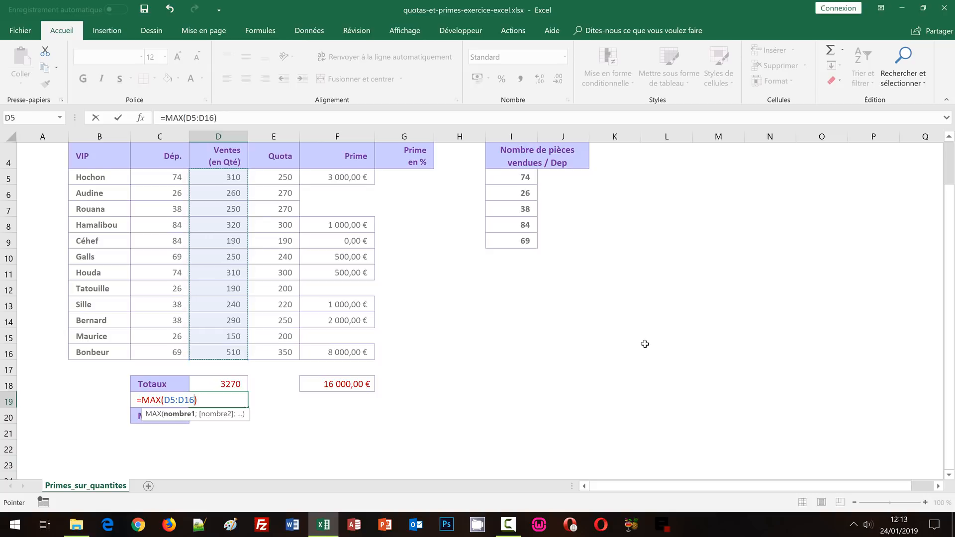
key("ctrl+Return")
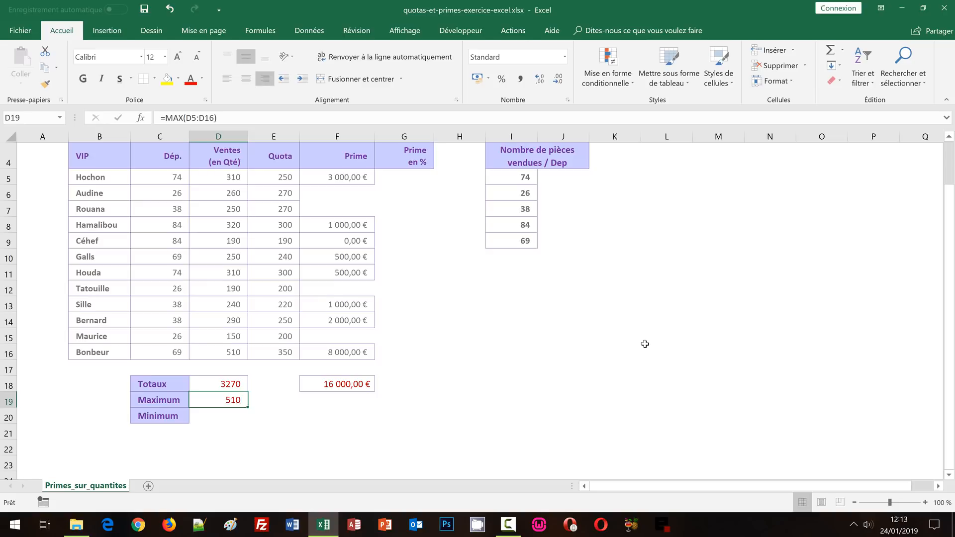
Copy the D19 maximum formula to F19 for the Prime column, apply the euro Comptabilité format and check its range
key("ctrl+c")
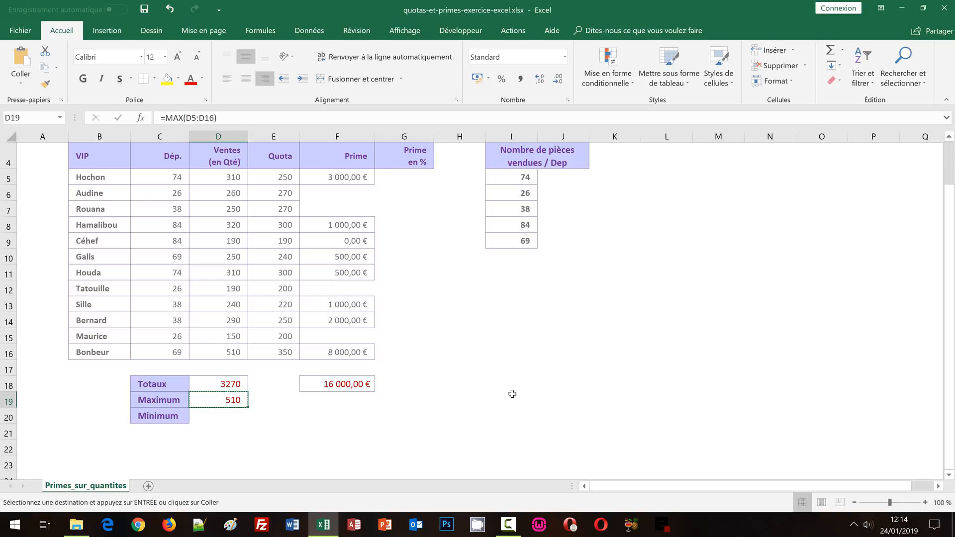
left_click(350, 400)
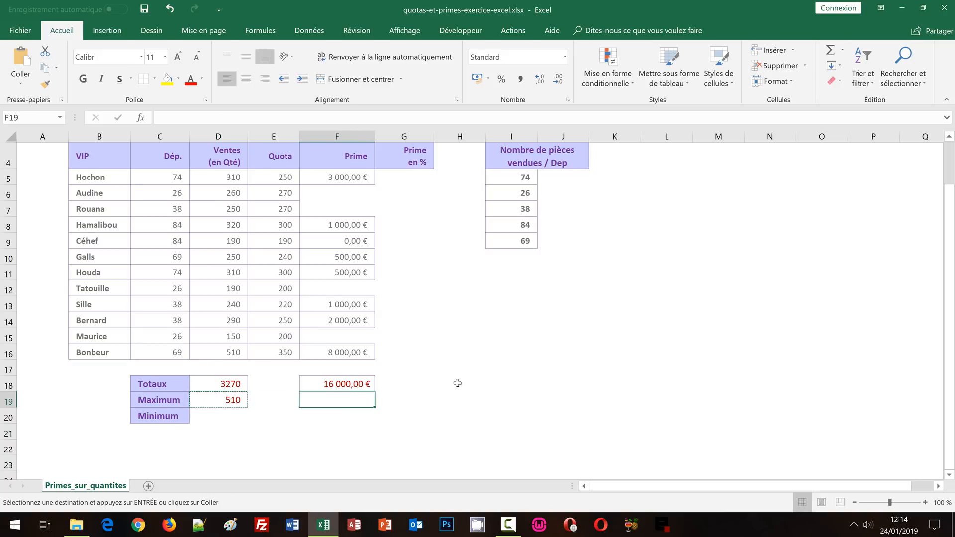
key("ctrl+v")
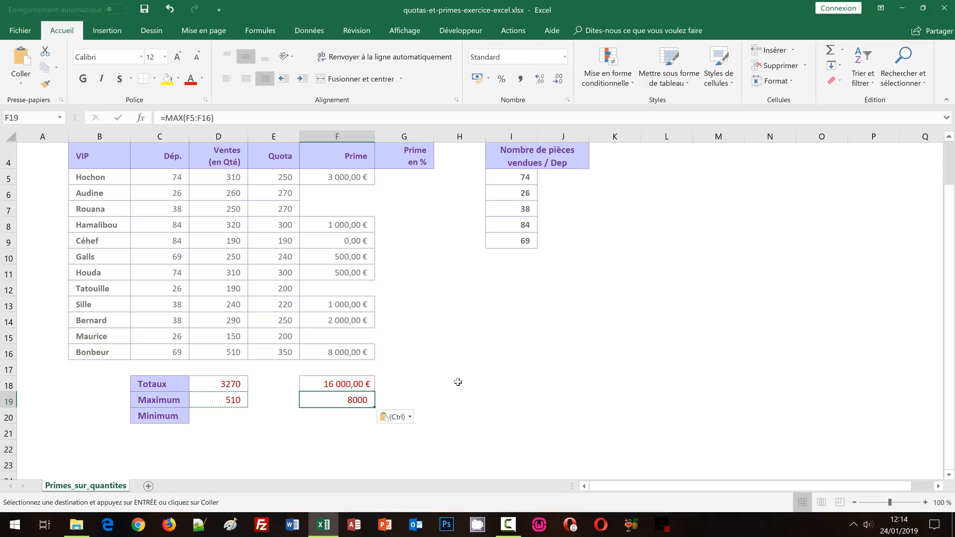
left_click(477, 78)
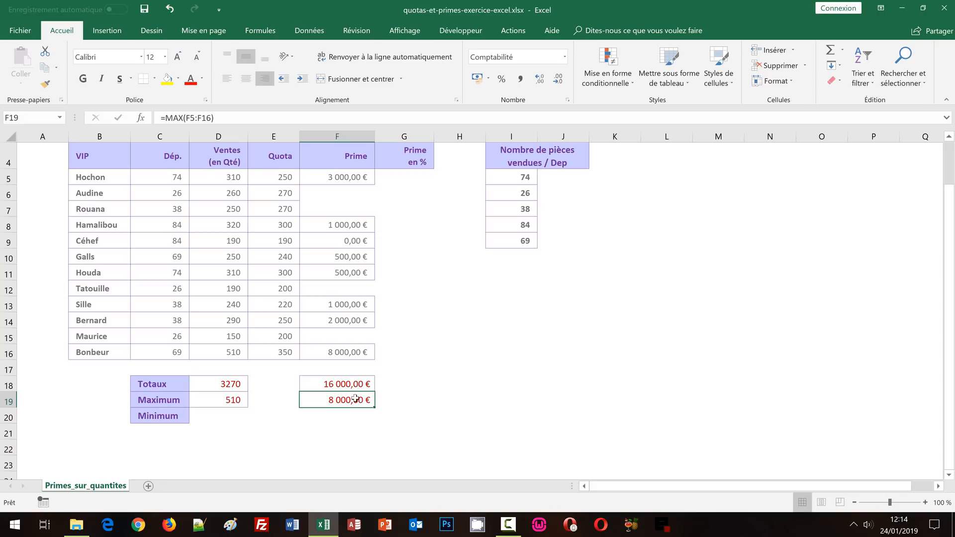
double_click(359, 399)
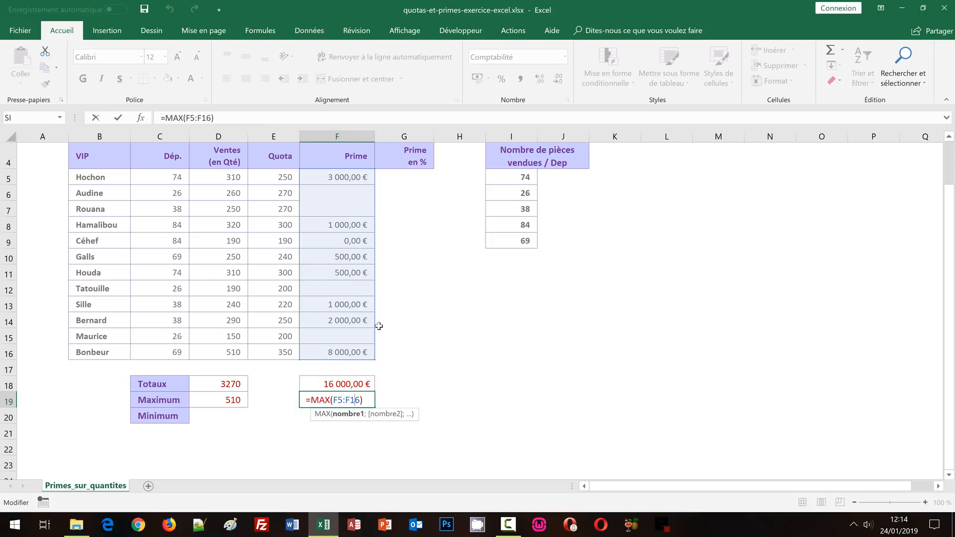
key("Return")
Calculate the lowest sales quantity in D20 with MIN over the range D5:D16
left_click(214, 417)
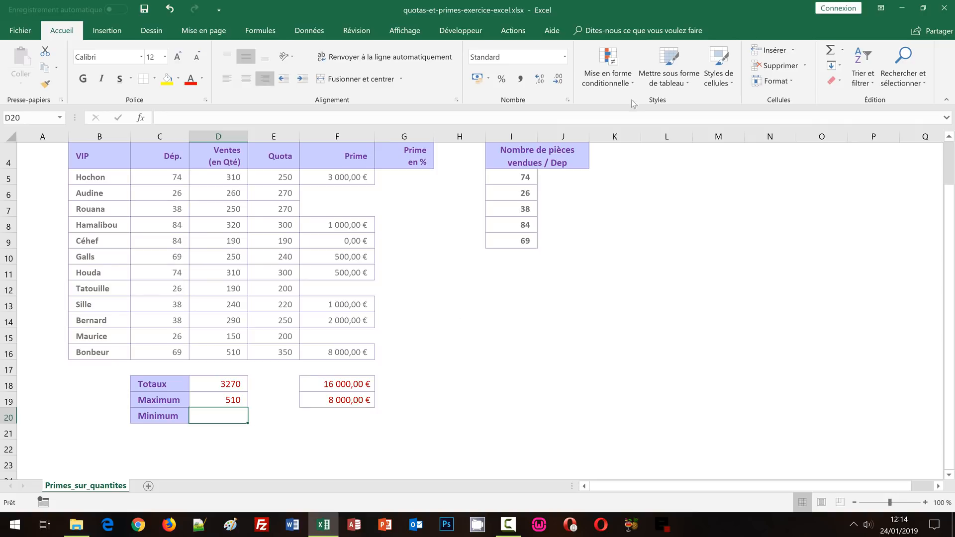
left_click(843, 50)
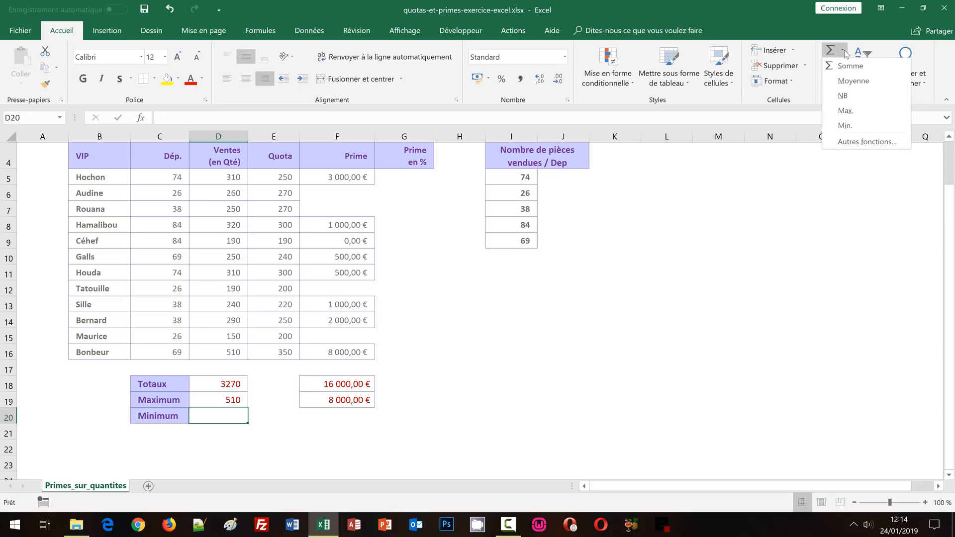
left_click(842, 126)
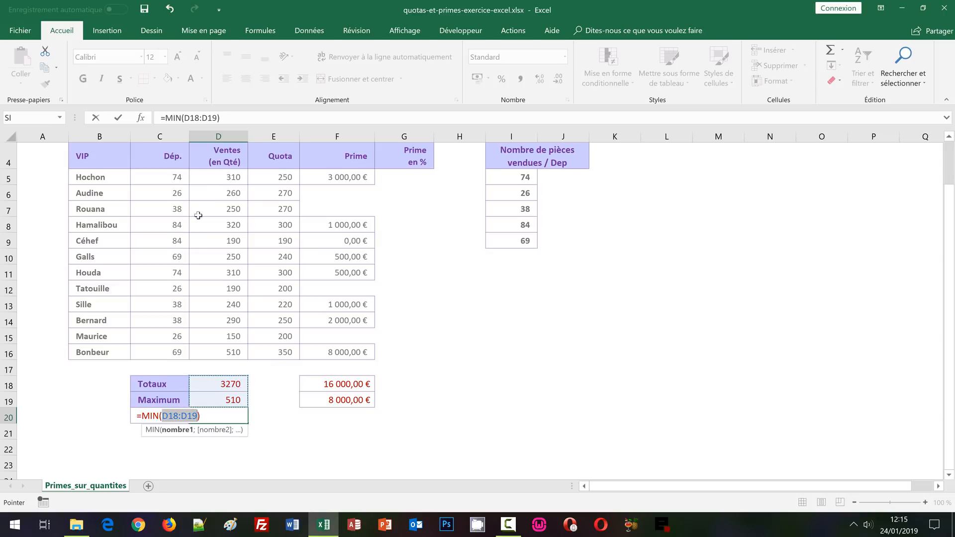
left_click_drag(213, 175, 220, 353)
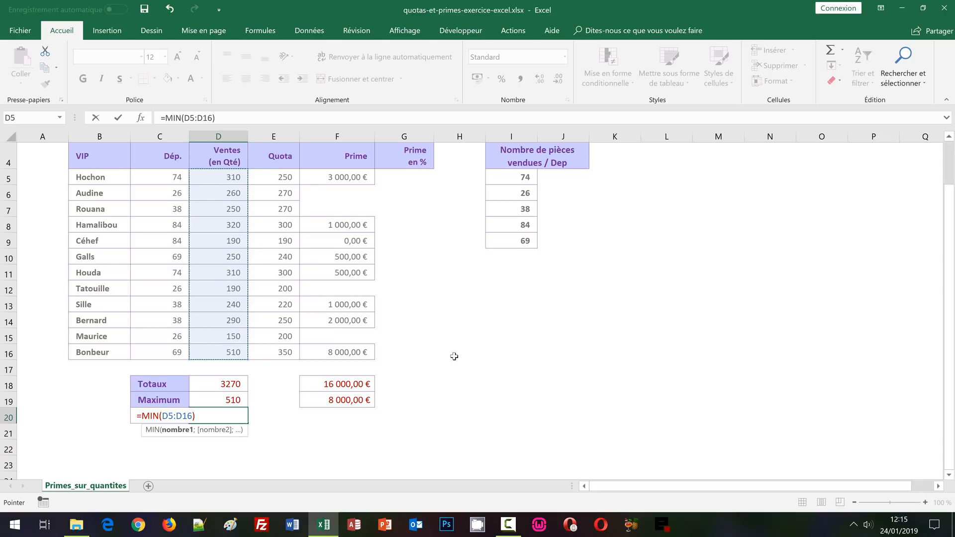
key("ctrl+Return")
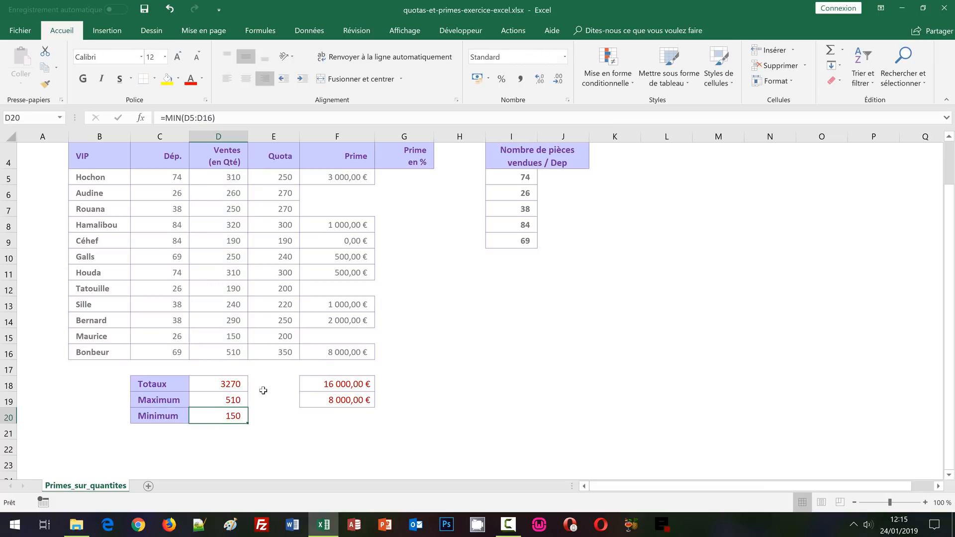
Copy the D20 minimum formula to F20 for the Prime column and apply the euro Comptabilité format
key("ctrl+c")
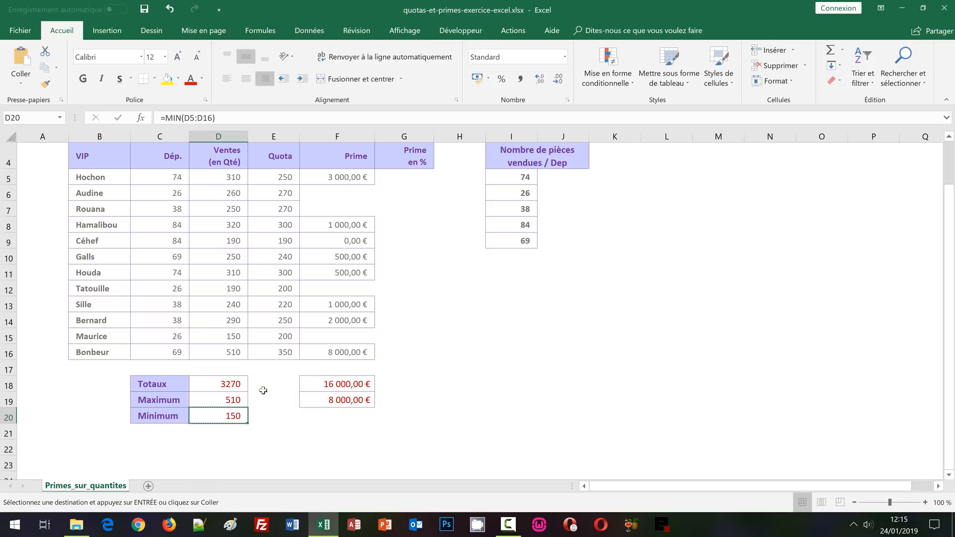
left_click(352, 415)
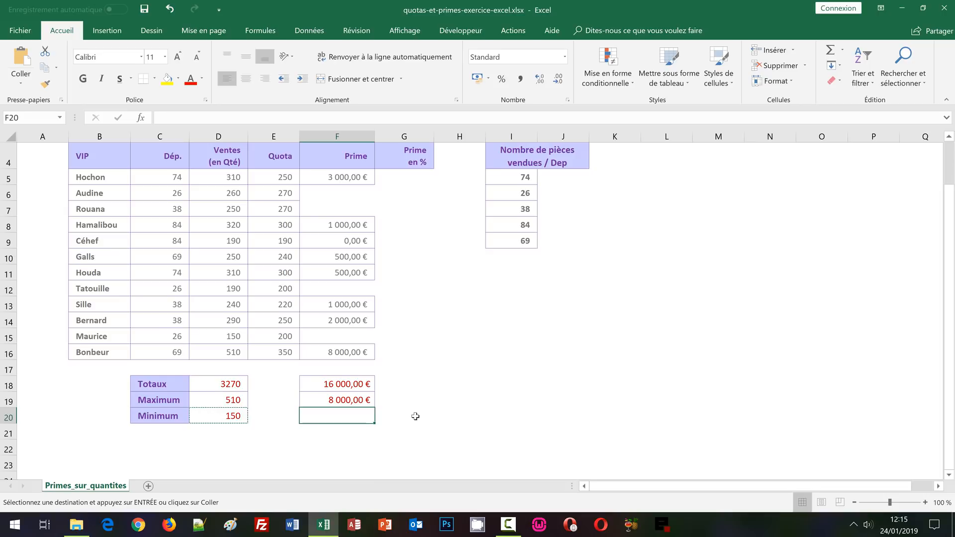
key("ctrl+v")
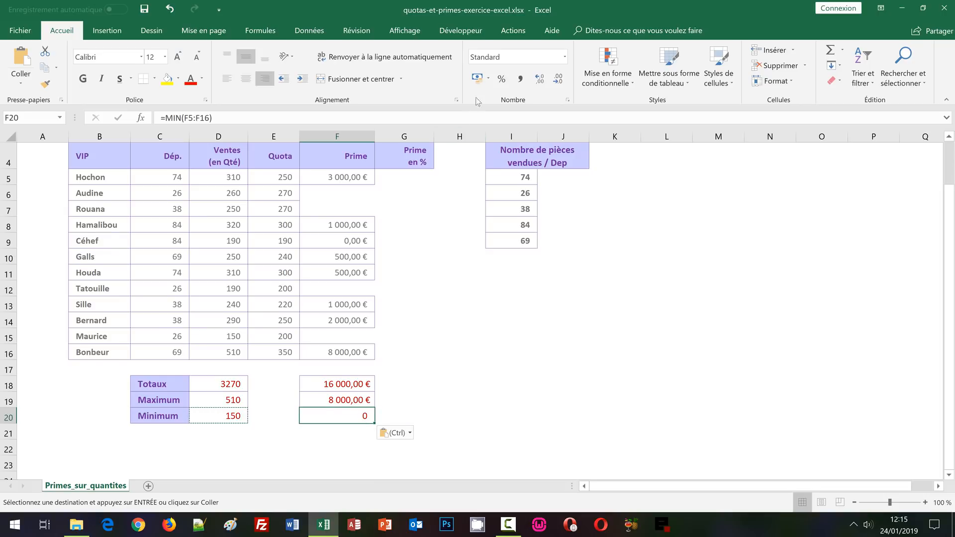
left_click(477, 78)
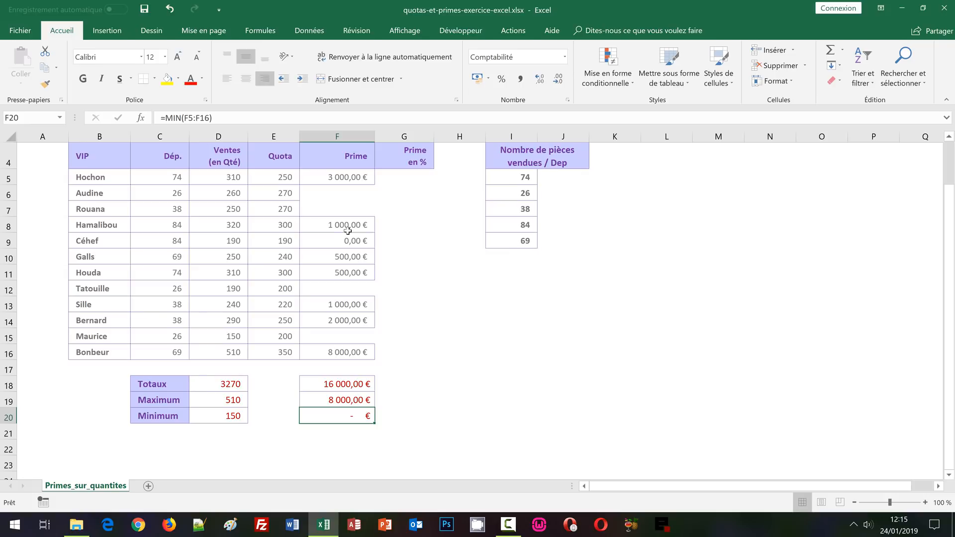
Remove both decimal places from the Prime total, maximum and minimum in F18:F20
left_click_drag(342, 384, 350, 414)
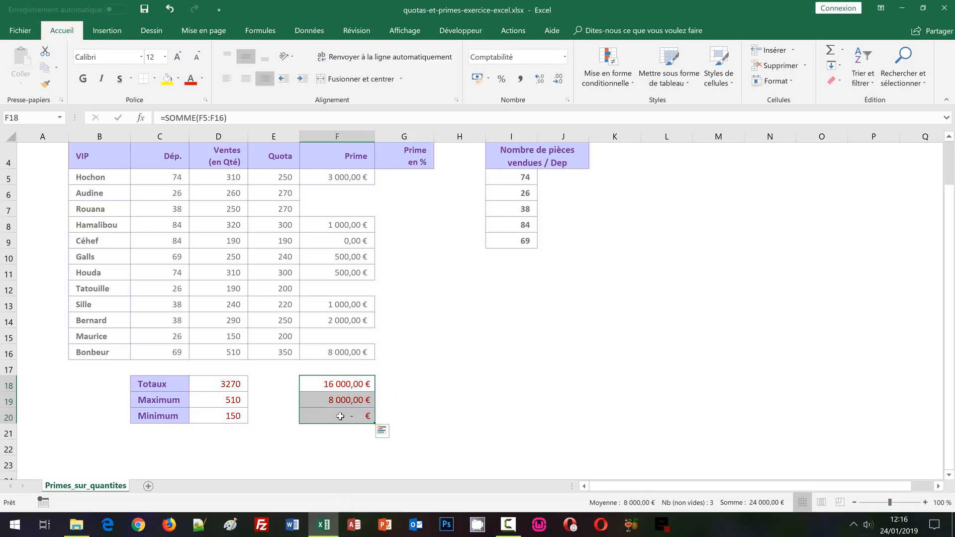
left_click(558, 80)
left_click(558, 81)
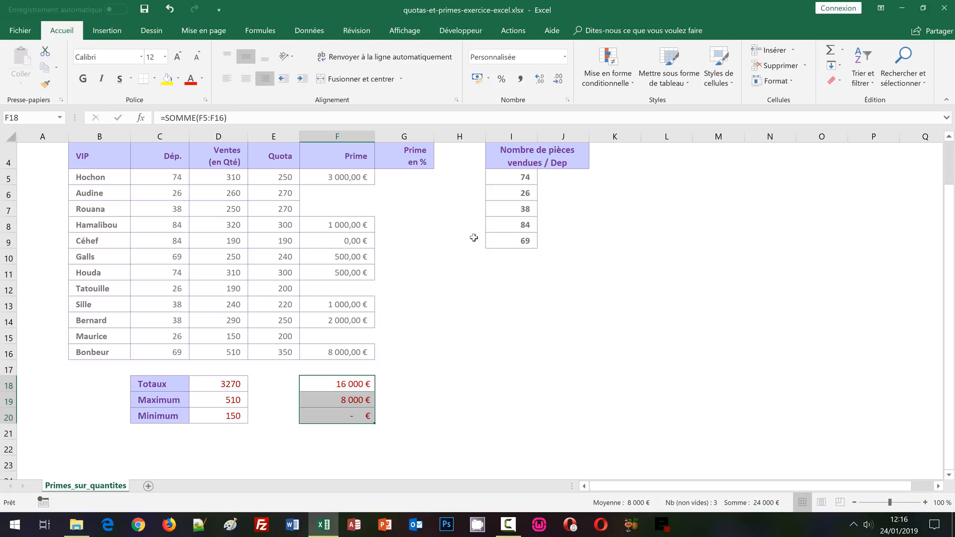
Enter =F5/$F$18 in G5 to compute the bonus percentage and fill it down to G16
left_click(424, 184)
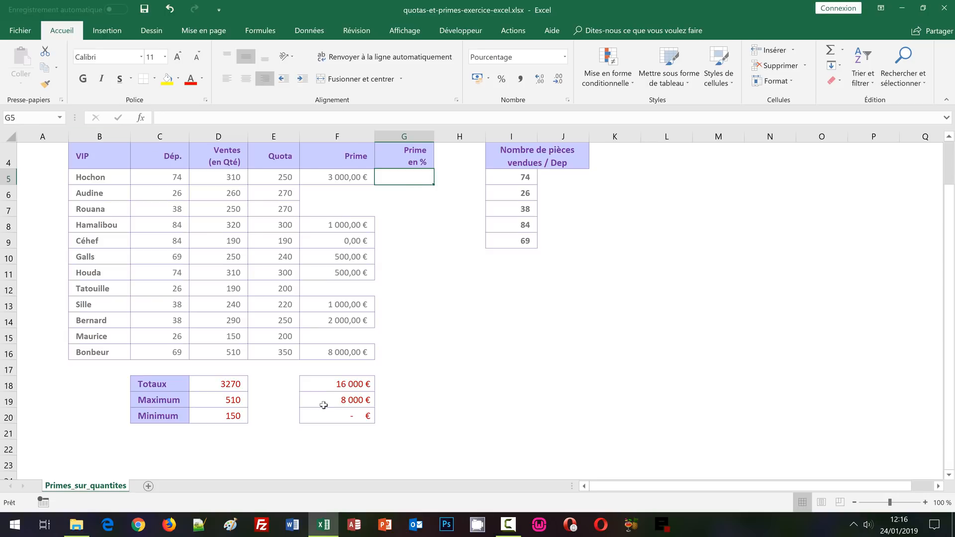
type("=")
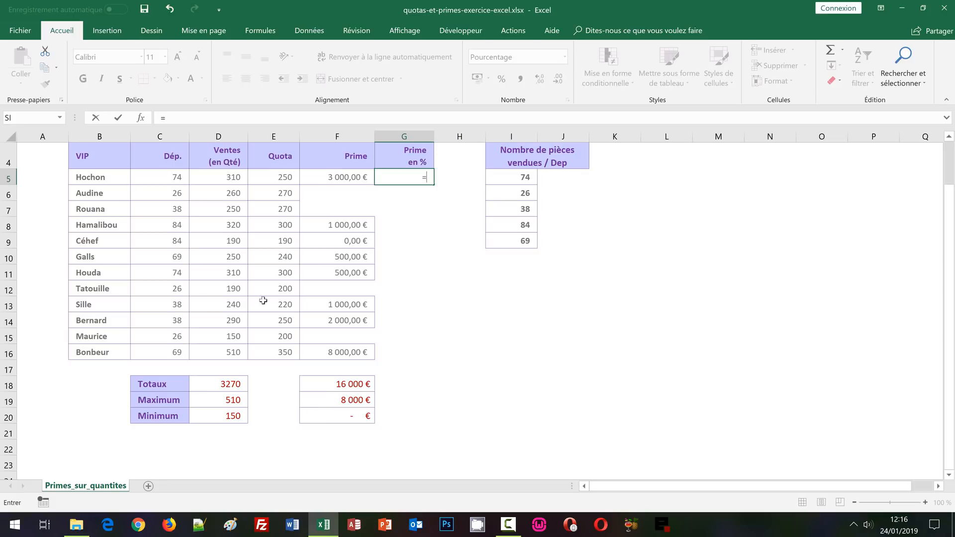
left_click(354, 178)
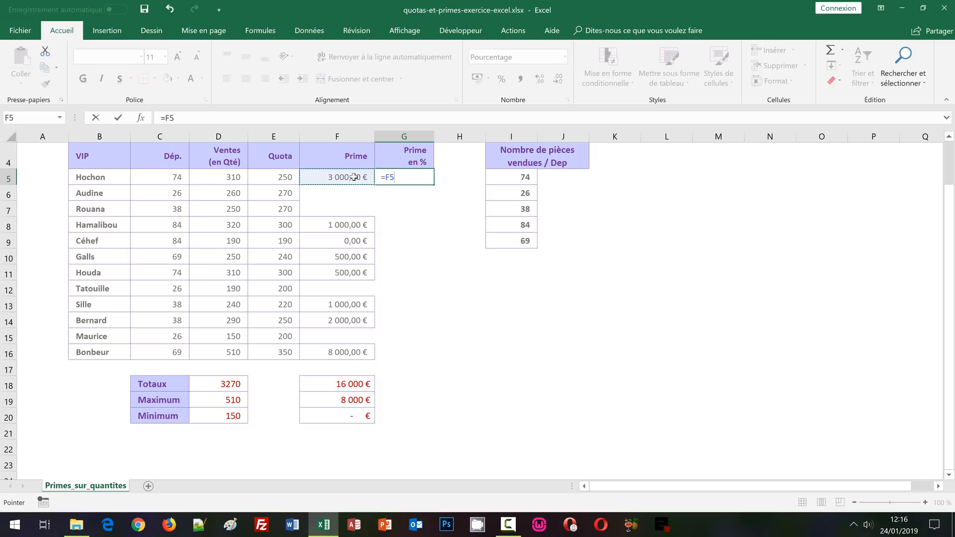
type("/")
left_click(346, 381)
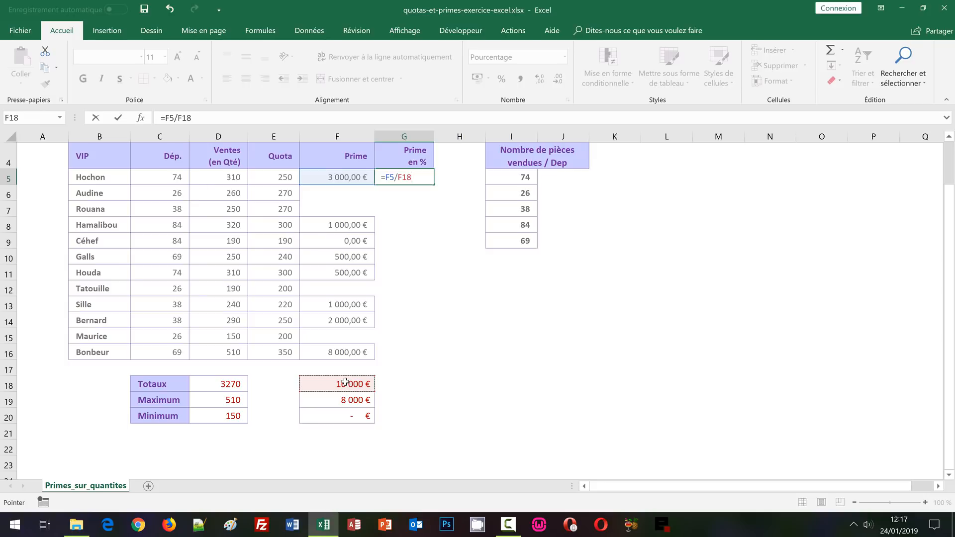
key("F4")
key("ctrl+Return")
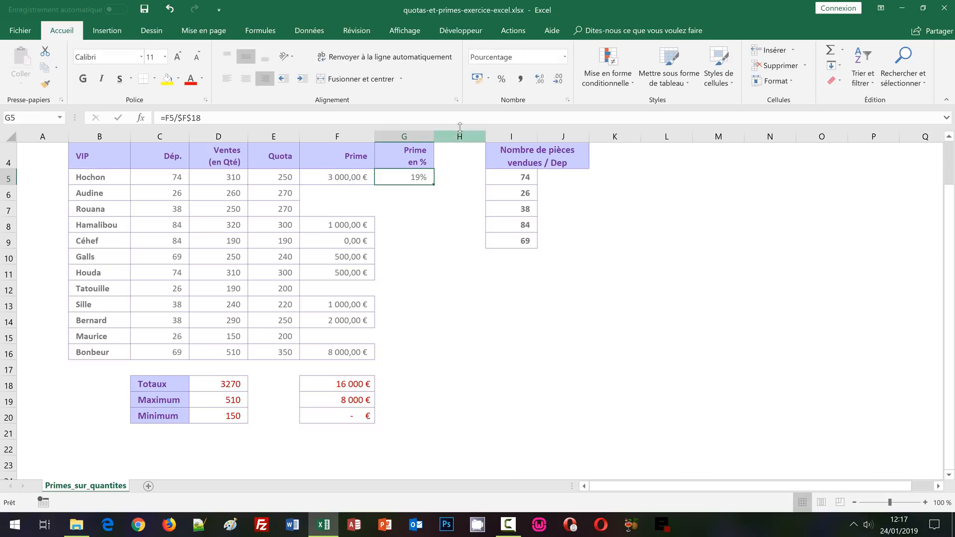
double_click(434, 185)
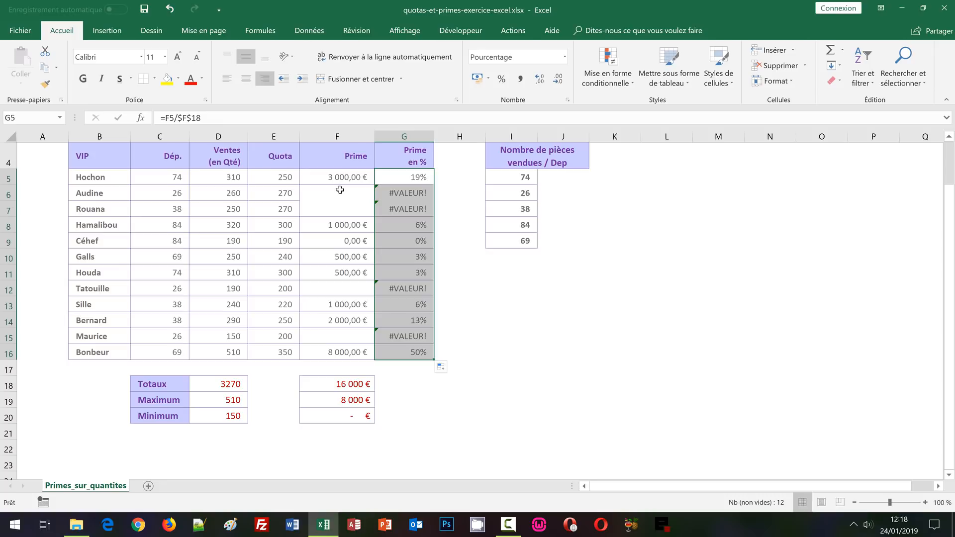
Wrap the G5 percentage in a blank test so the formula reads =SI(F5="";"";F5/$F$18)
left_click(415, 177)
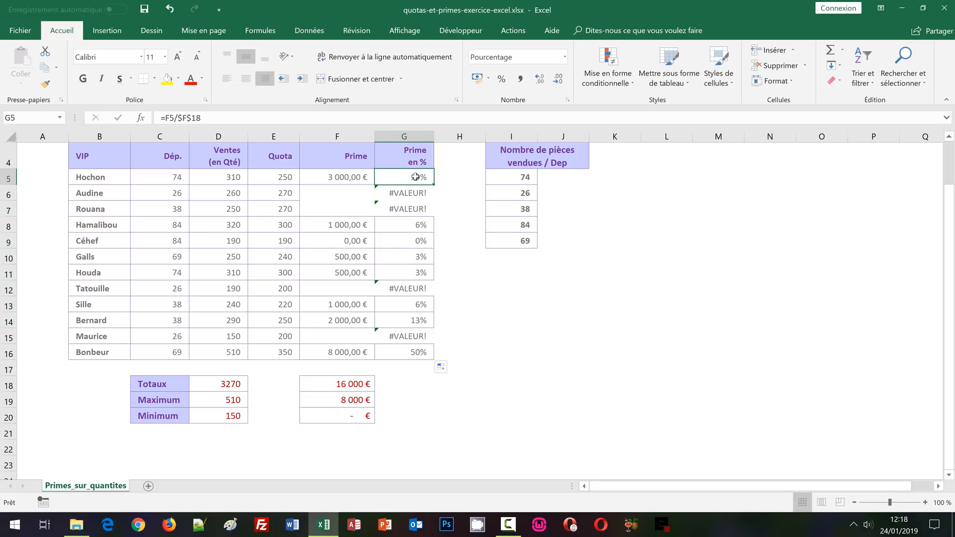
double_click(415, 177)
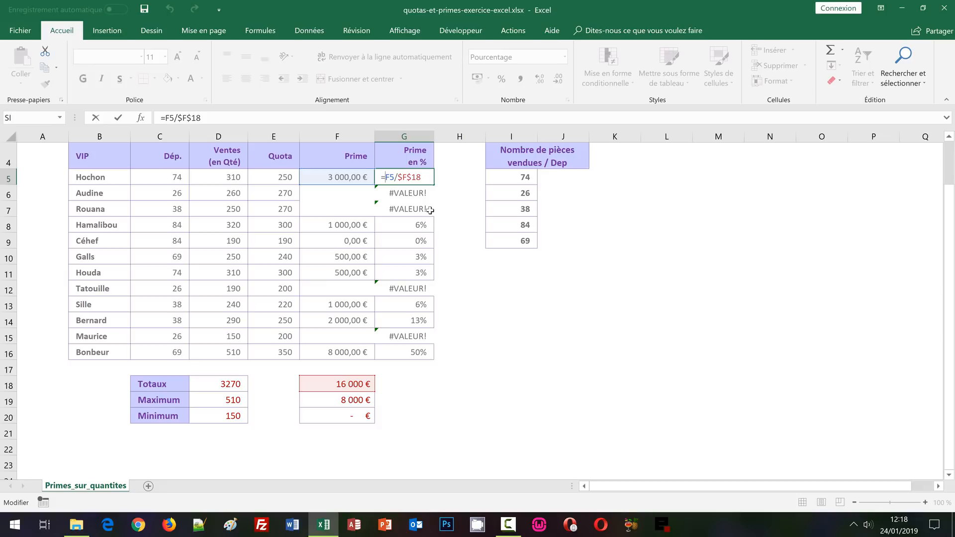
type("si")
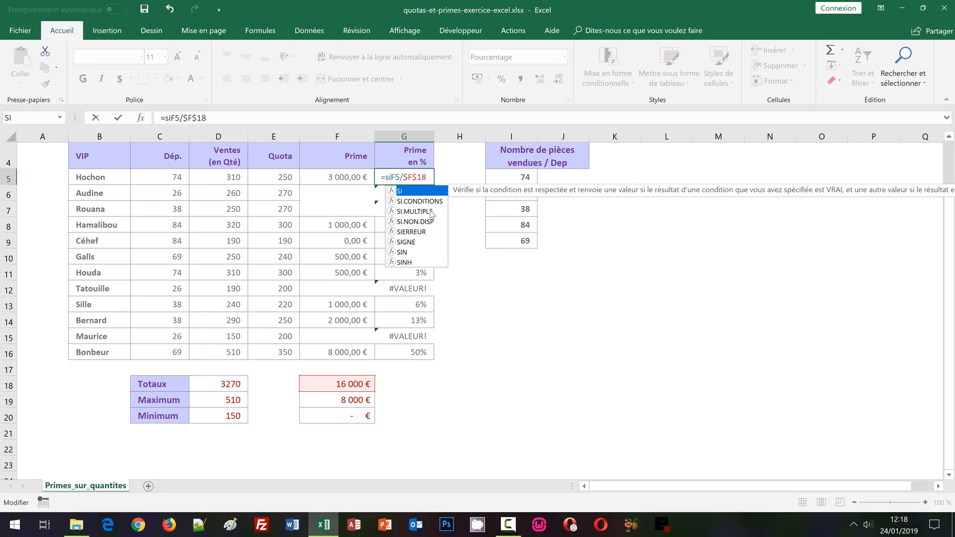
type("(")
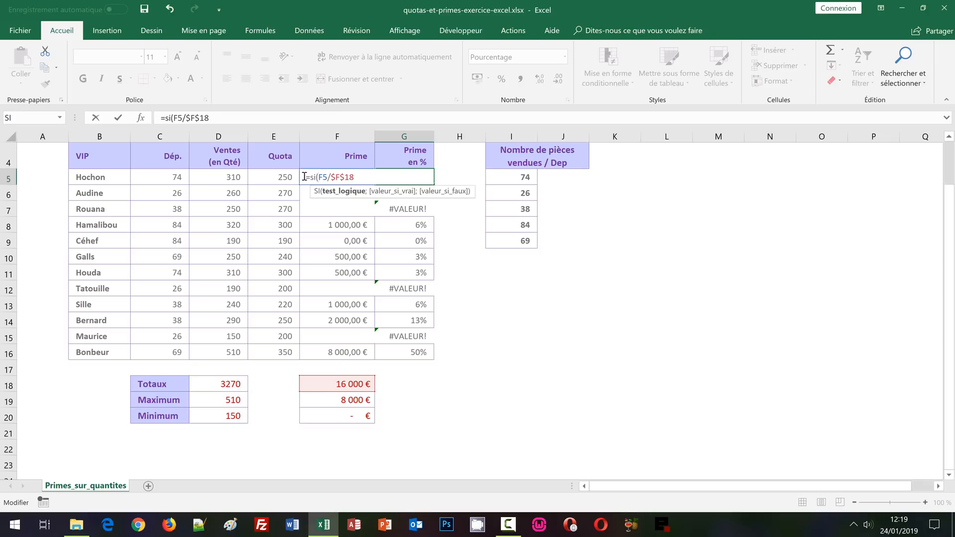
type("F5")
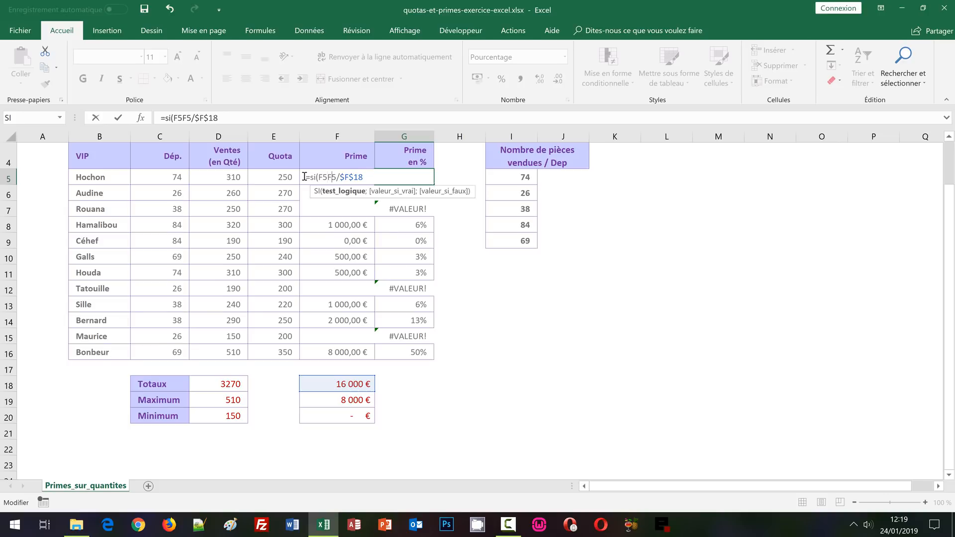
type("=\"")
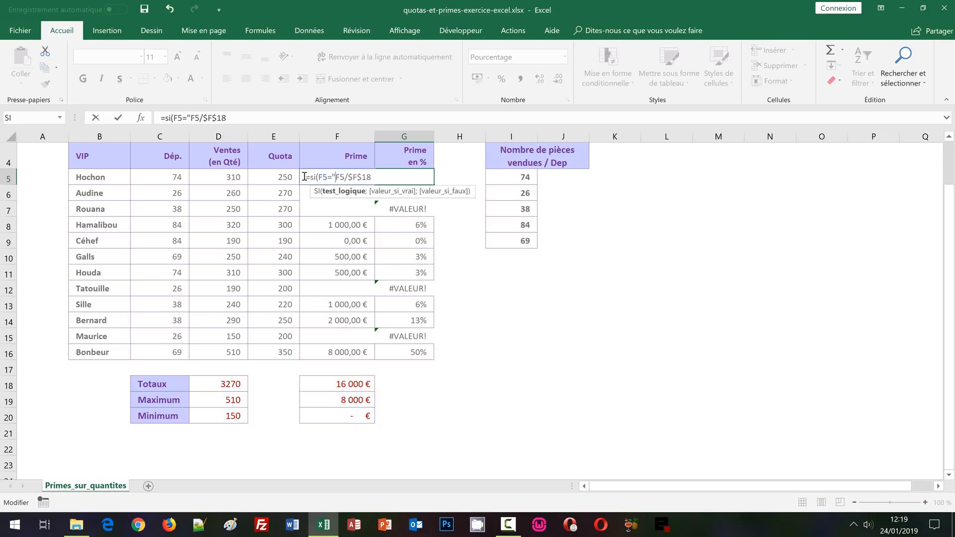
type("\"")
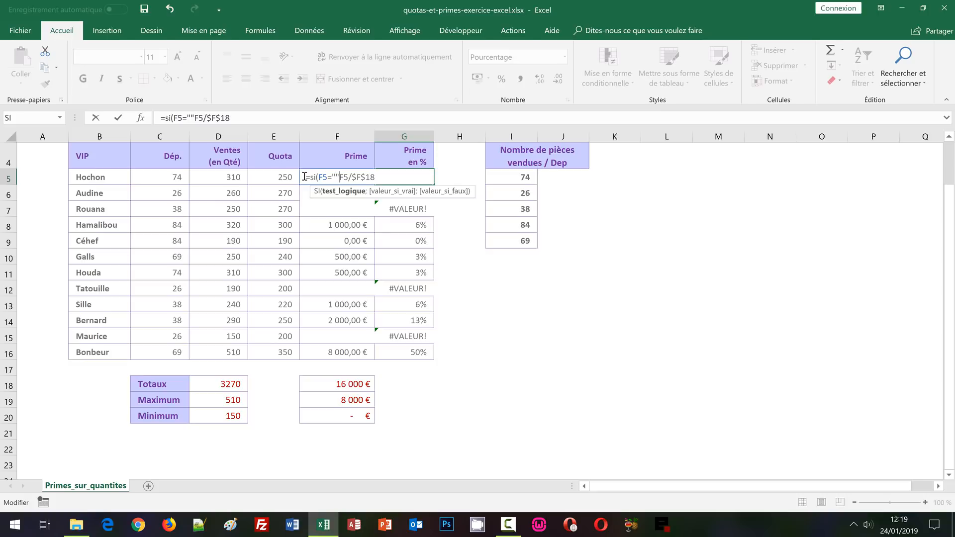
type(";")
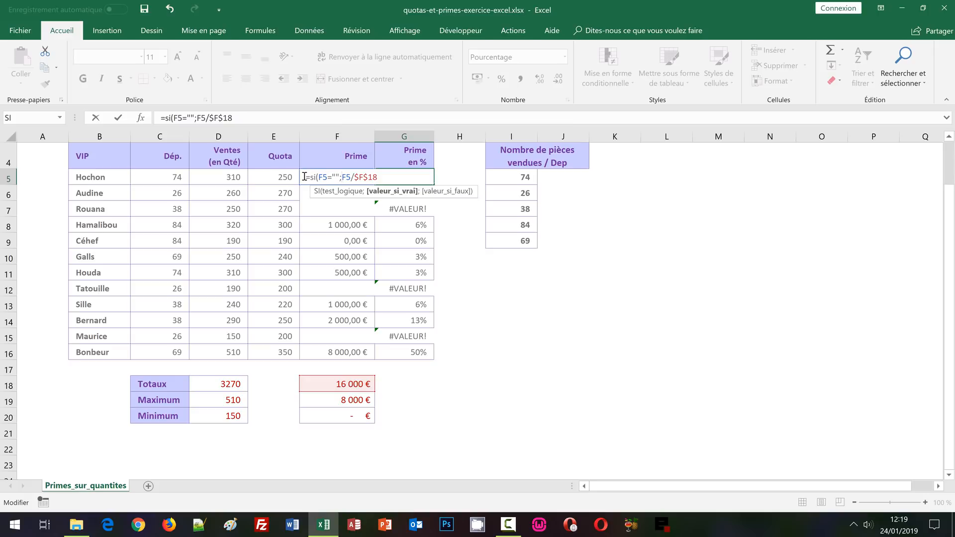
type("\"\"")
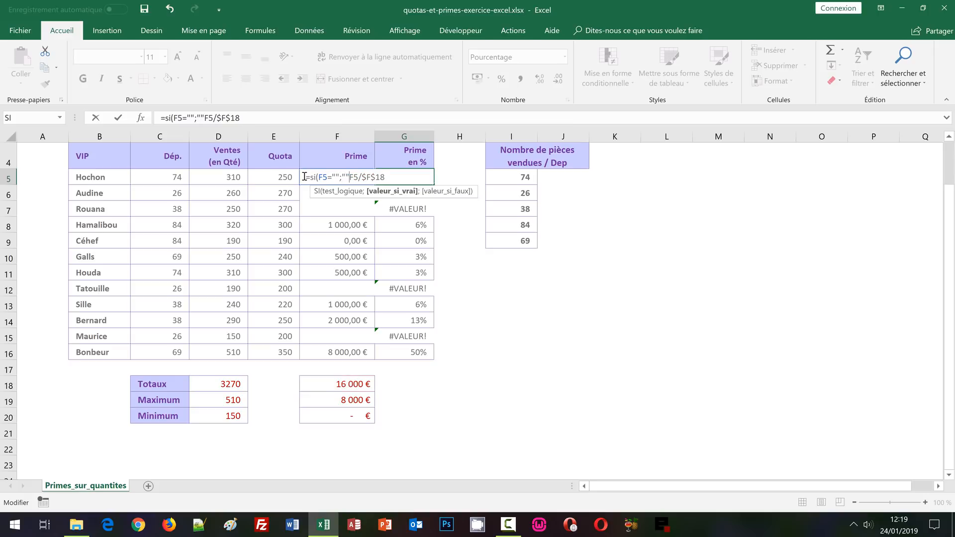
type(";")
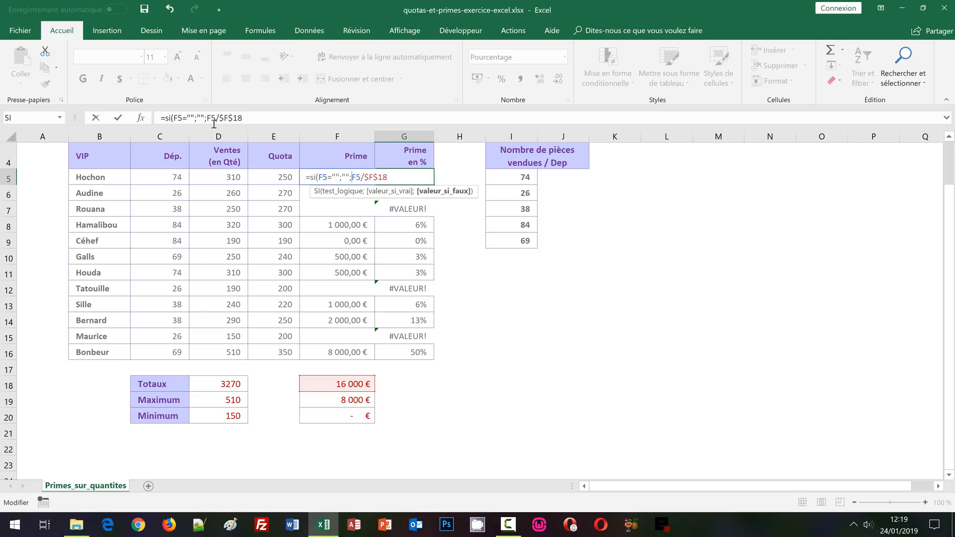
left_click(254, 118)
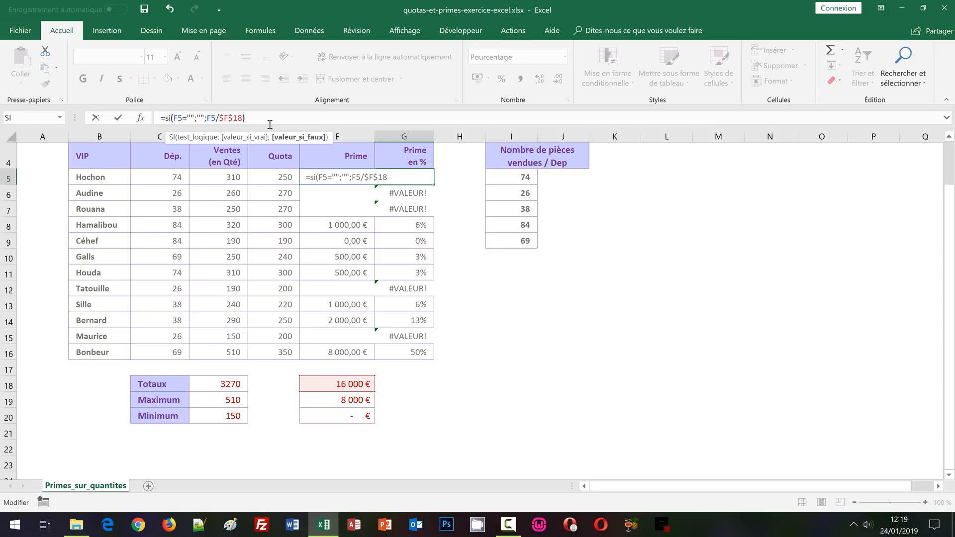
type(")")
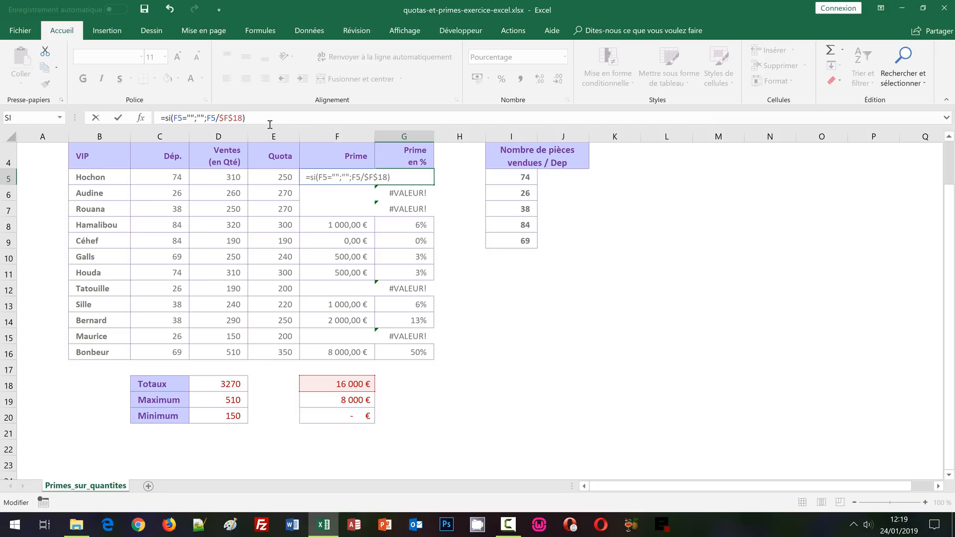
key("Tab")
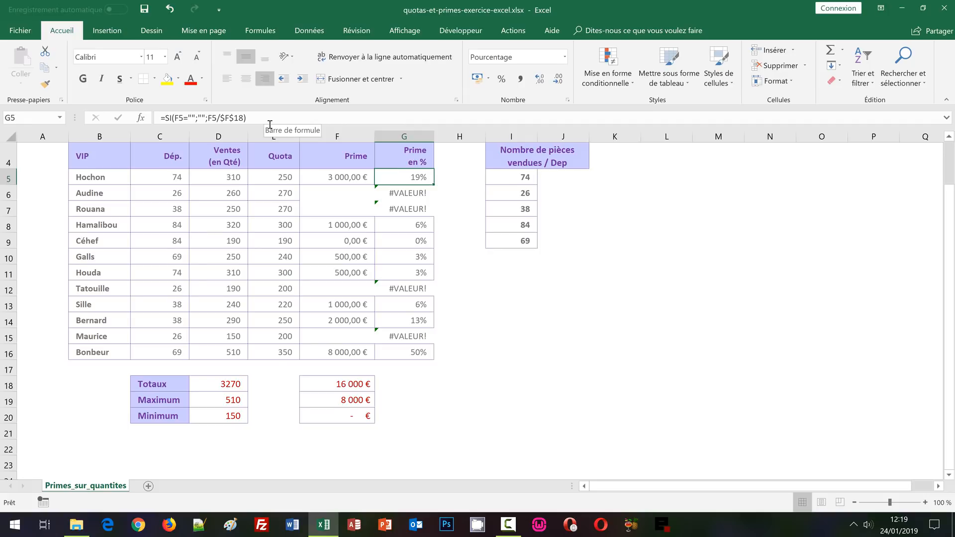
Fill the revised G5 formula down to G16 and check the cell references in the last row
double_click(433, 185)
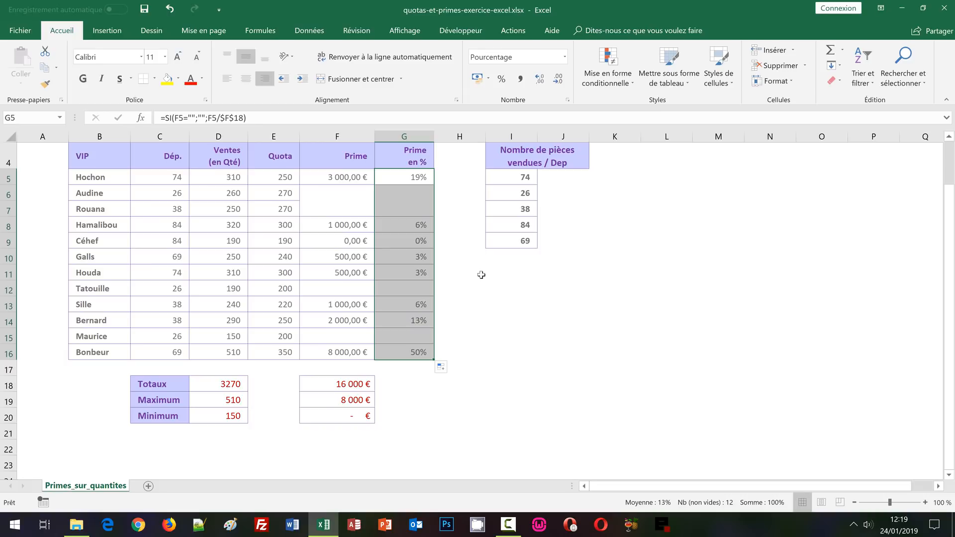
double_click(420, 354)
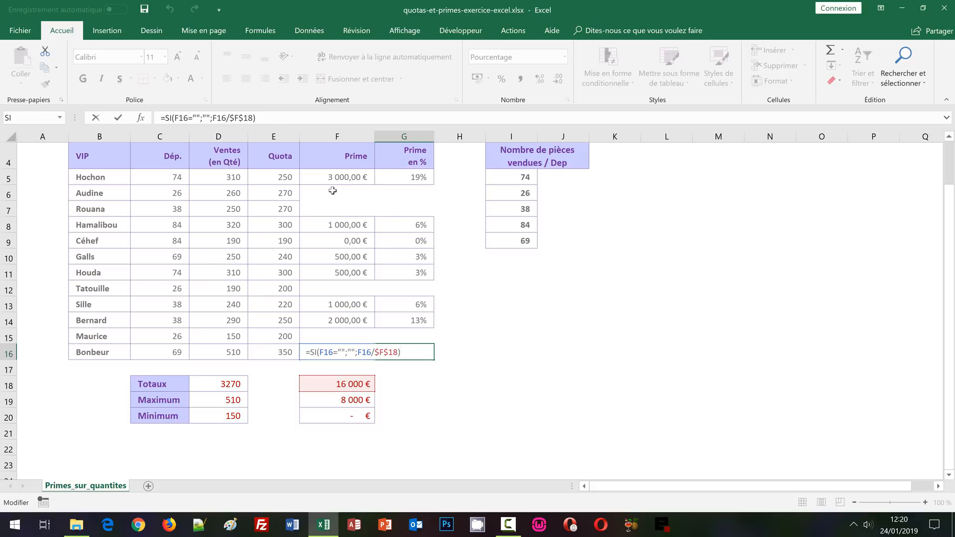
key("ctrl+Return")
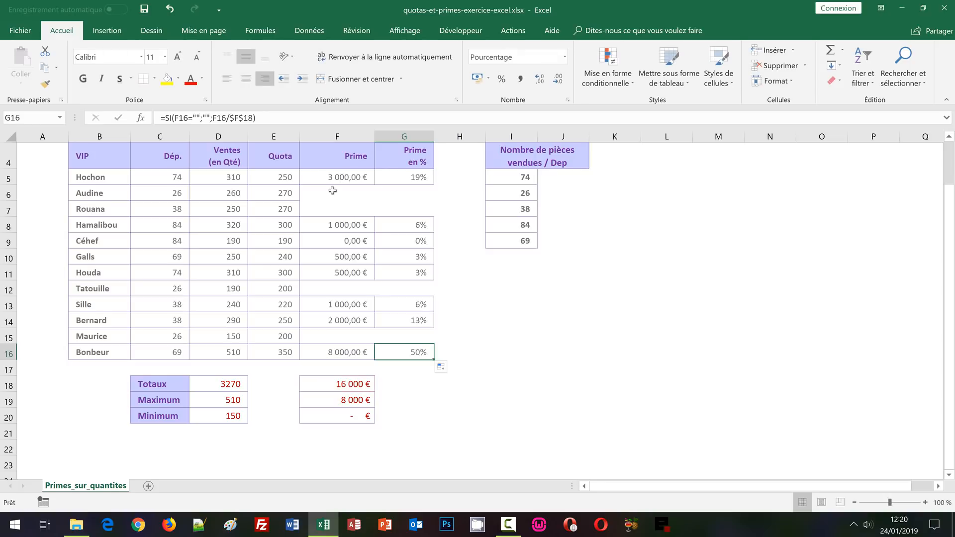
Examine the department numbers in I5:I9 against the Dép. column C5:C16 and the sales quantities in D5:D16
left_click(551, 184)
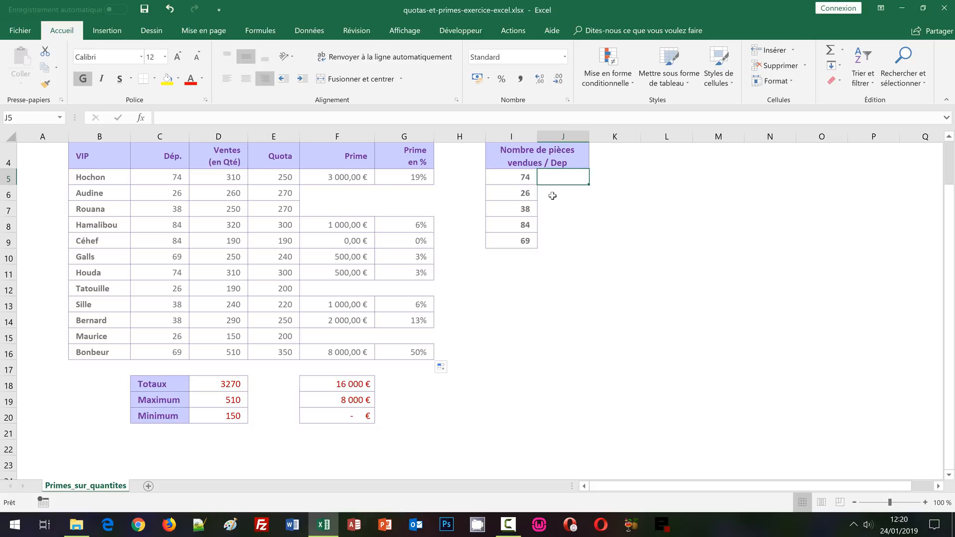
scroll(558, 208, "up", 1)
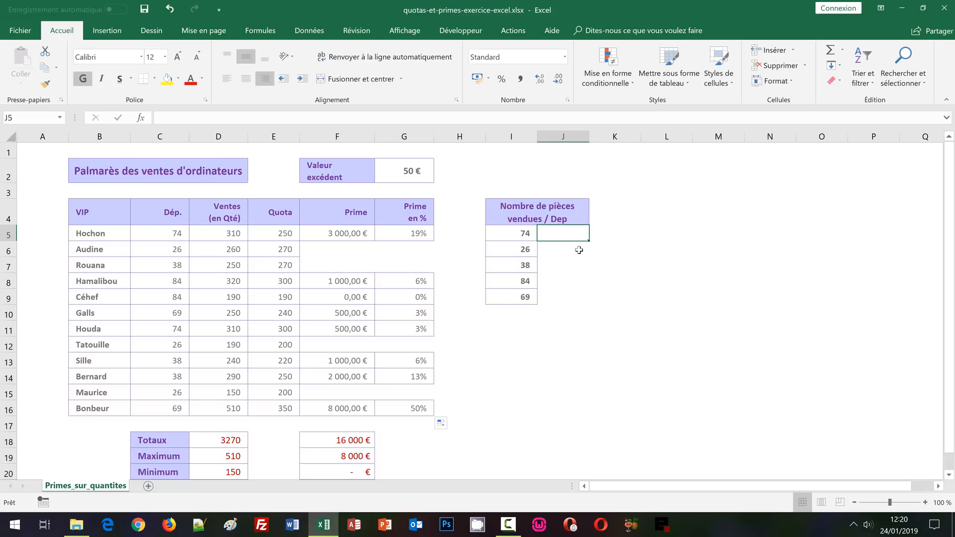
left_click(549, 253)
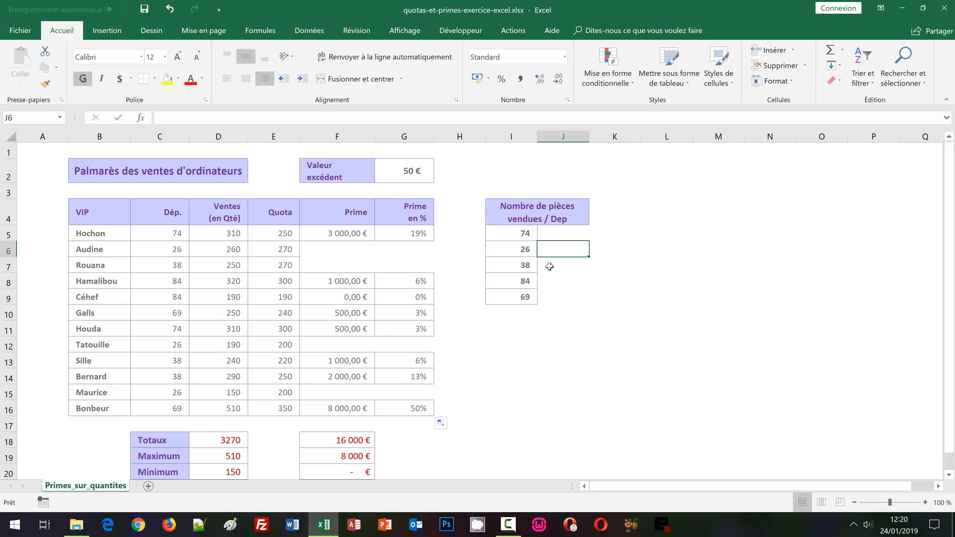
left_click(516, 250)
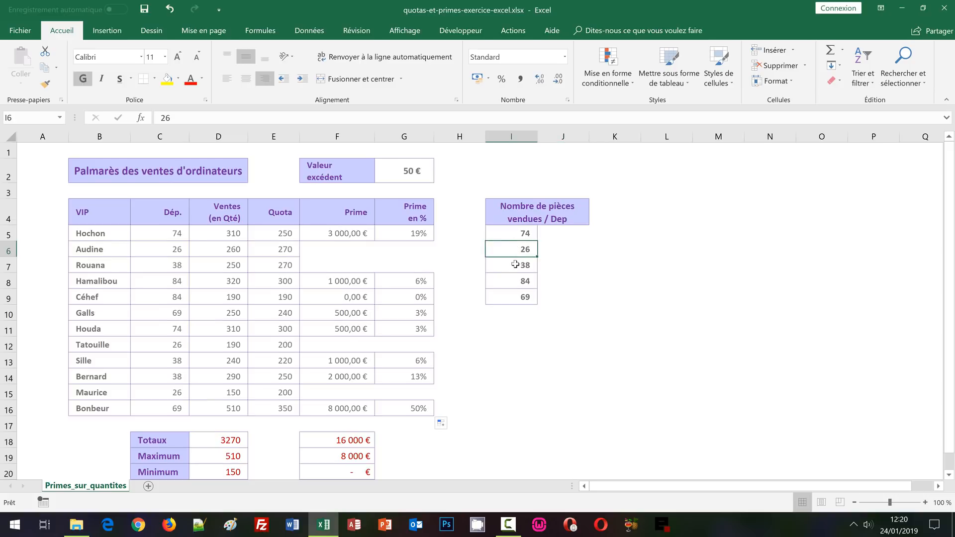
left_click(518, 269)
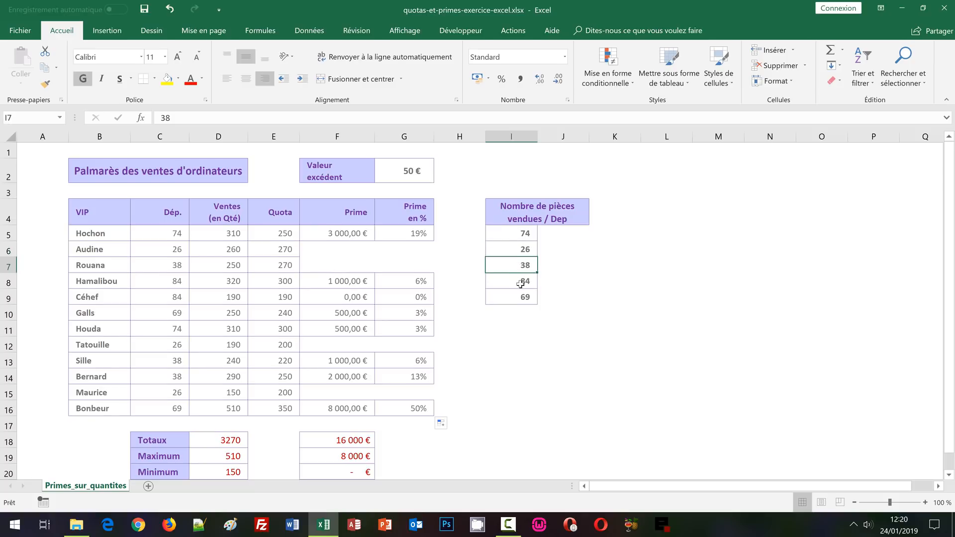
left_click_drag(216, 238, 221, 330)
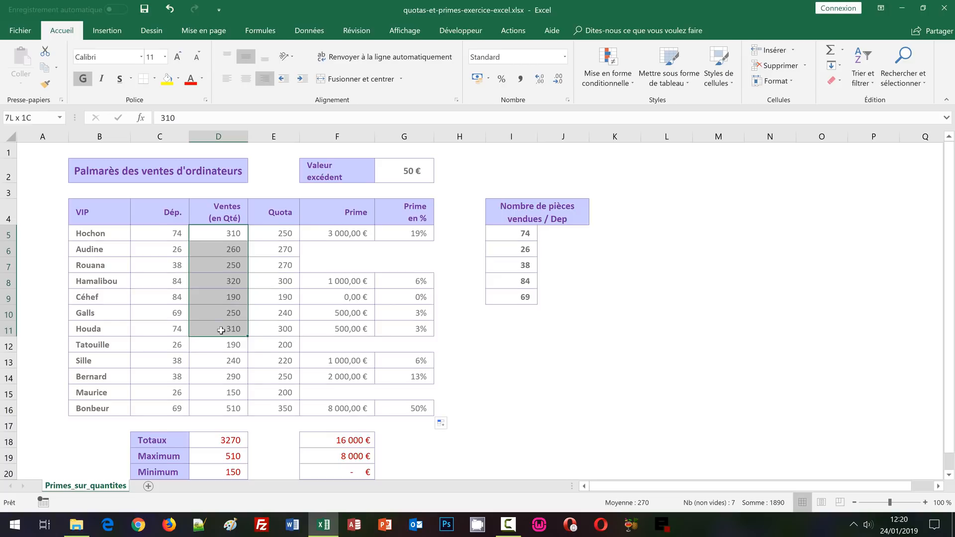
left_click(524, 282)
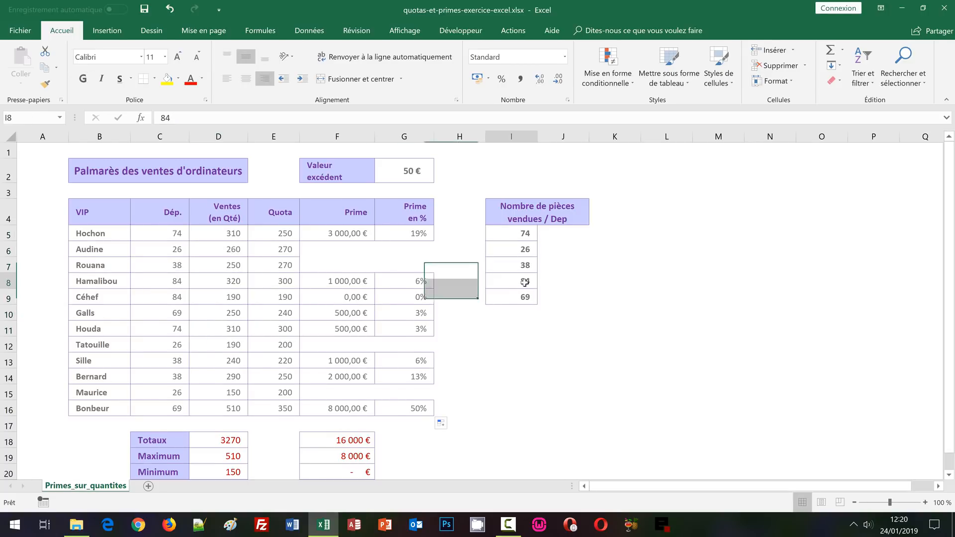
left_click(520, 301)
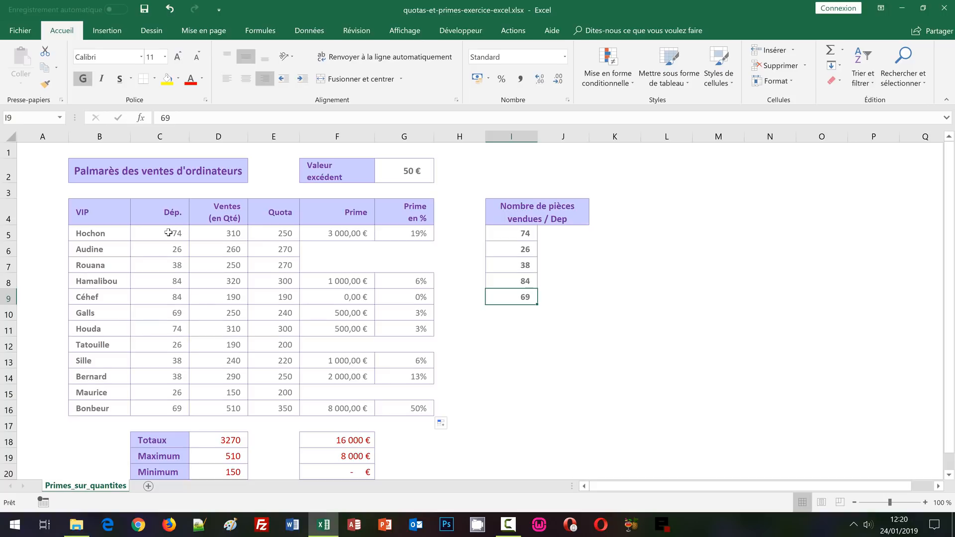
left_click_drag(168, 233, 176, 401)
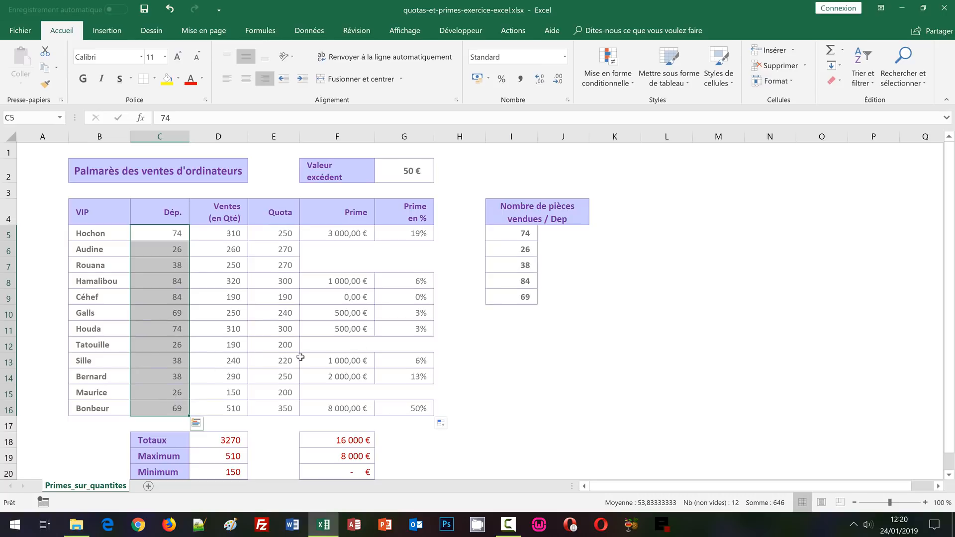
left_click(517, 237)
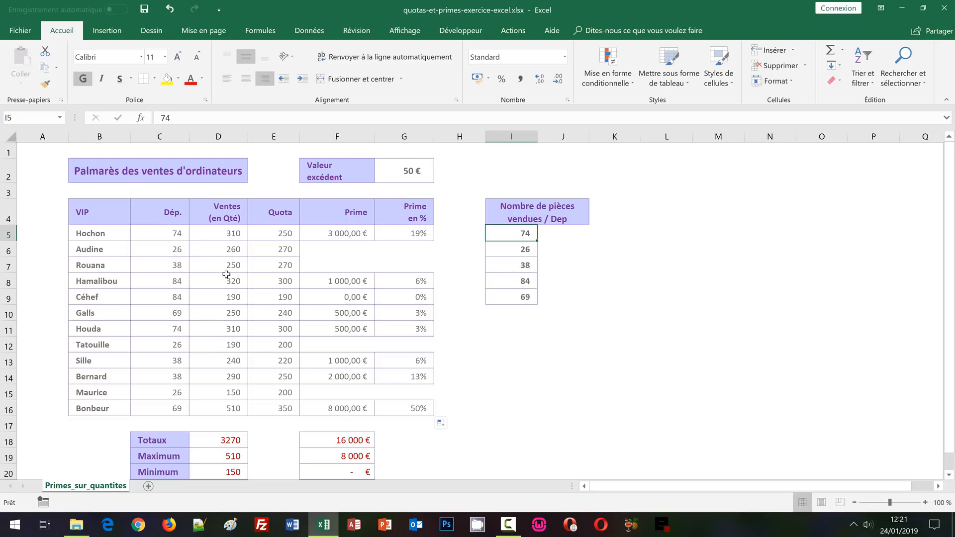
left_click_drag(238, 234, 242, 406)
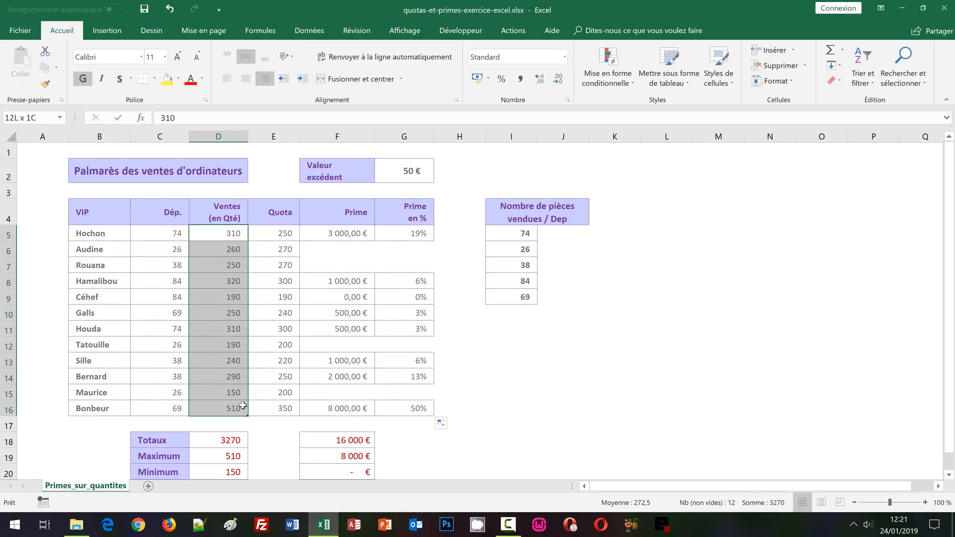
left_click_drag(242, 406, 242, 405)
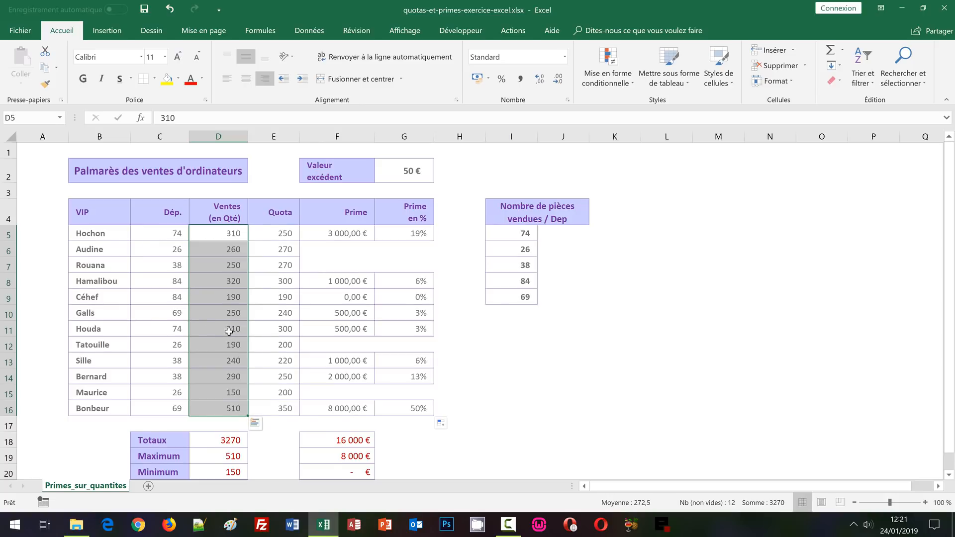
Start a SOMME.SI formula in J5 with the department column as the absolute criteria range $C$5:$C$16
left_click(565, 233)
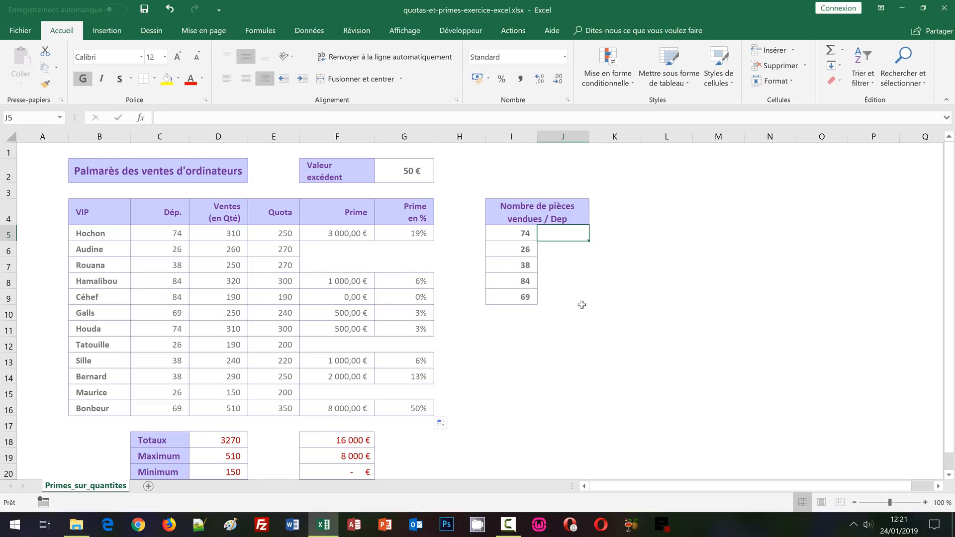
type("=")
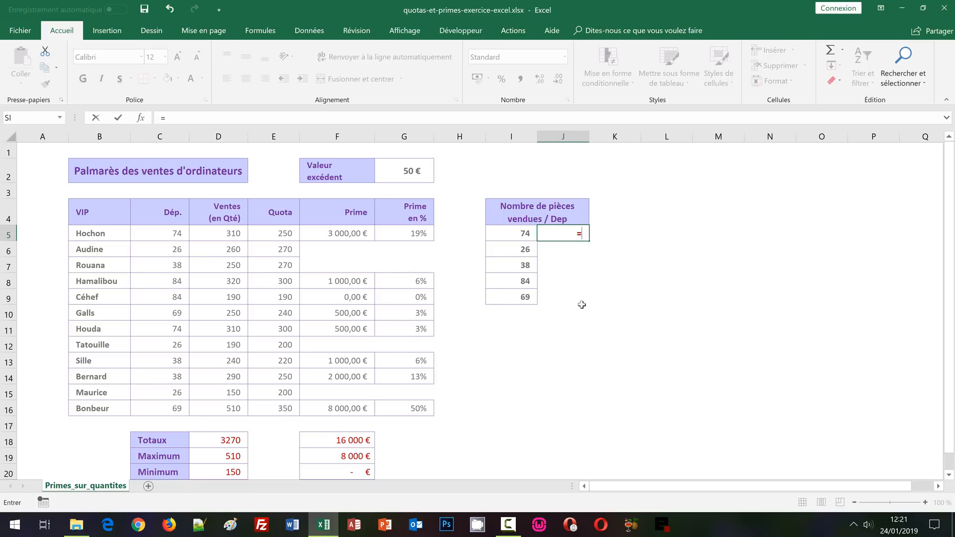
type("Som")
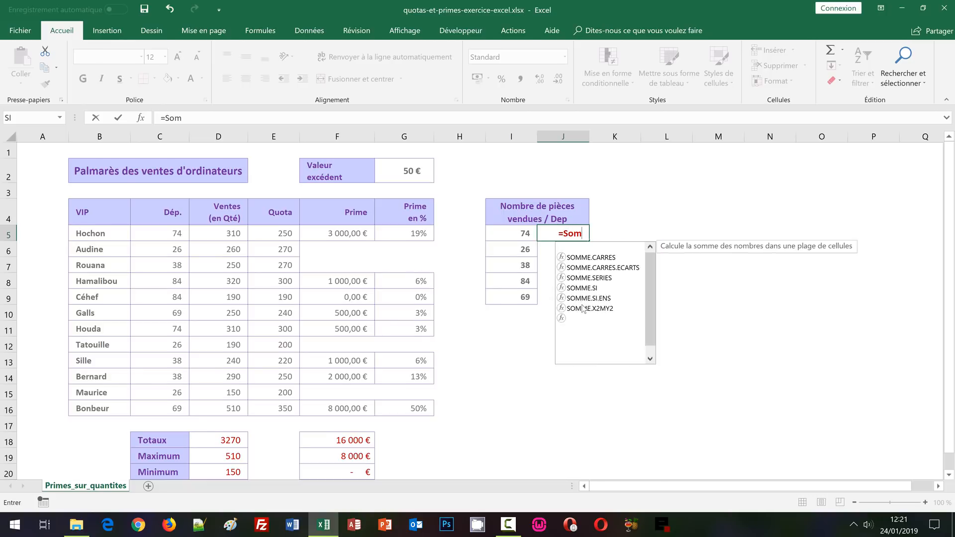
type("me.s")
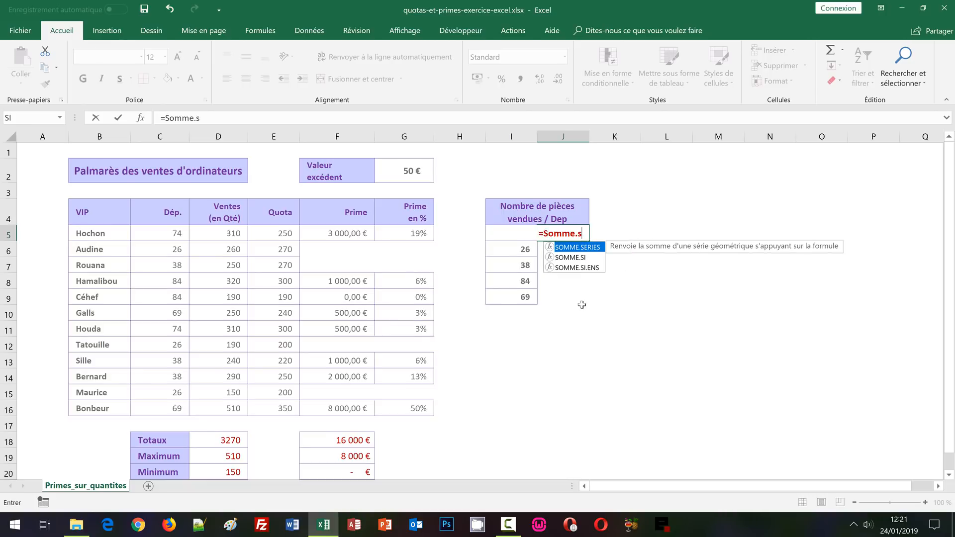
type("i")
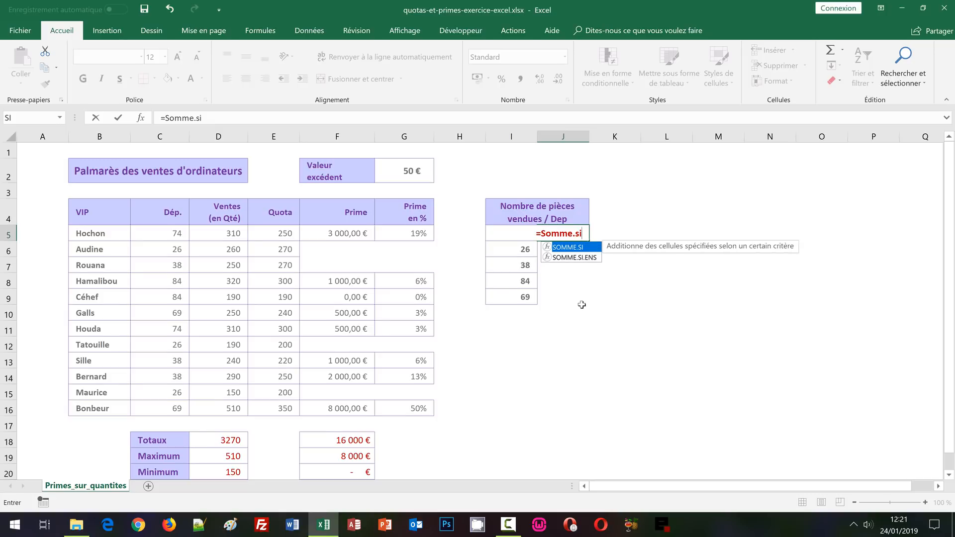
type("(")
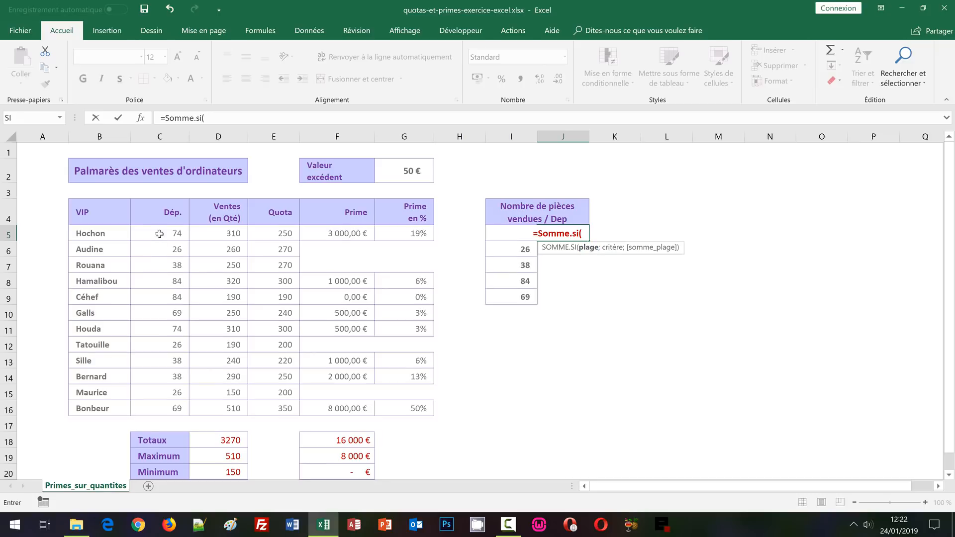
left_click_drag(159, 233, 165, 409)
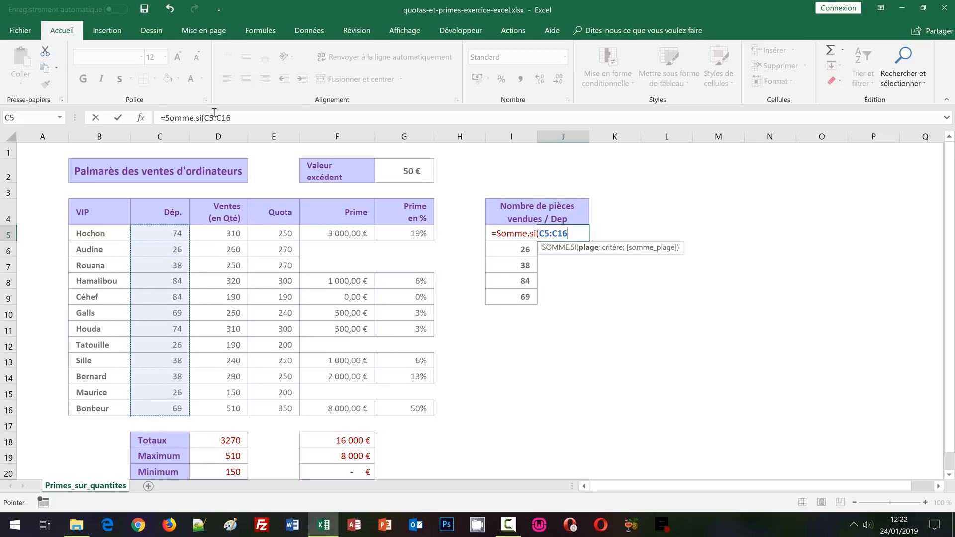
key("F4")
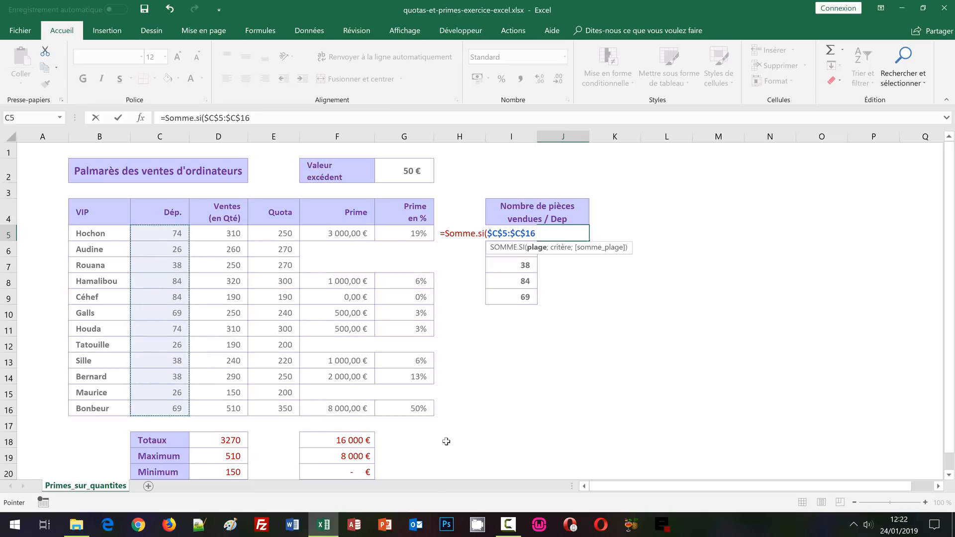
Complete the J5 formula as =SOMME.SI($C$5:$C$16;I5;$D$5:$D$16) and fill it down to J9
type(";")
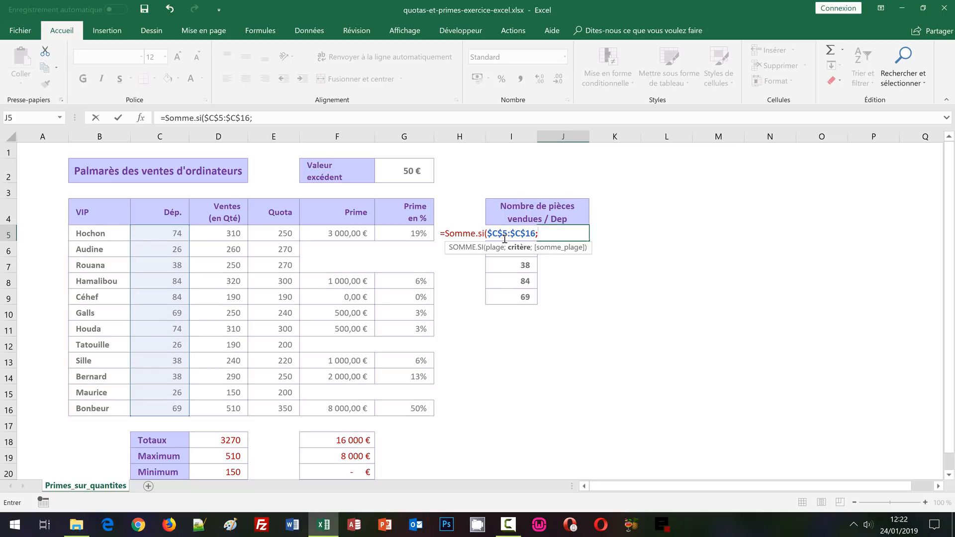
type("I")
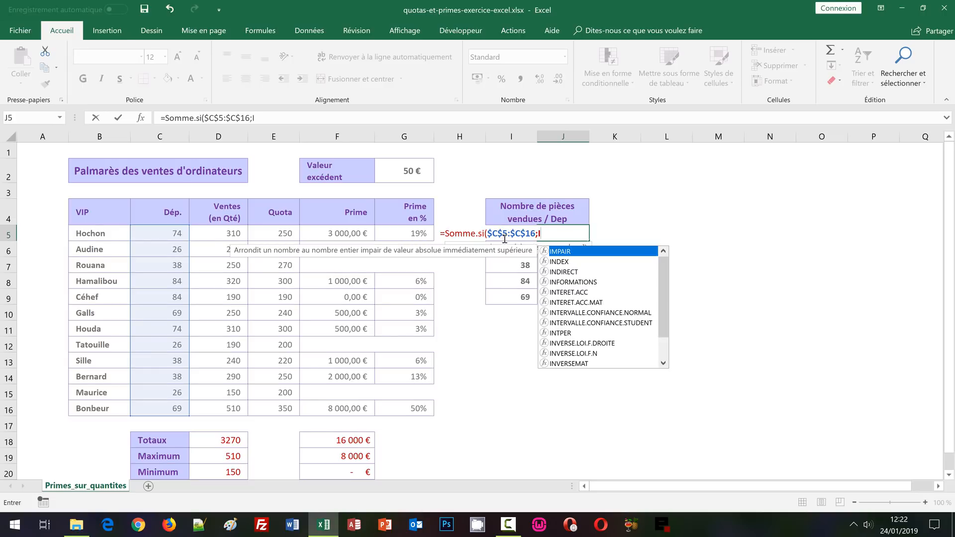
type("5")
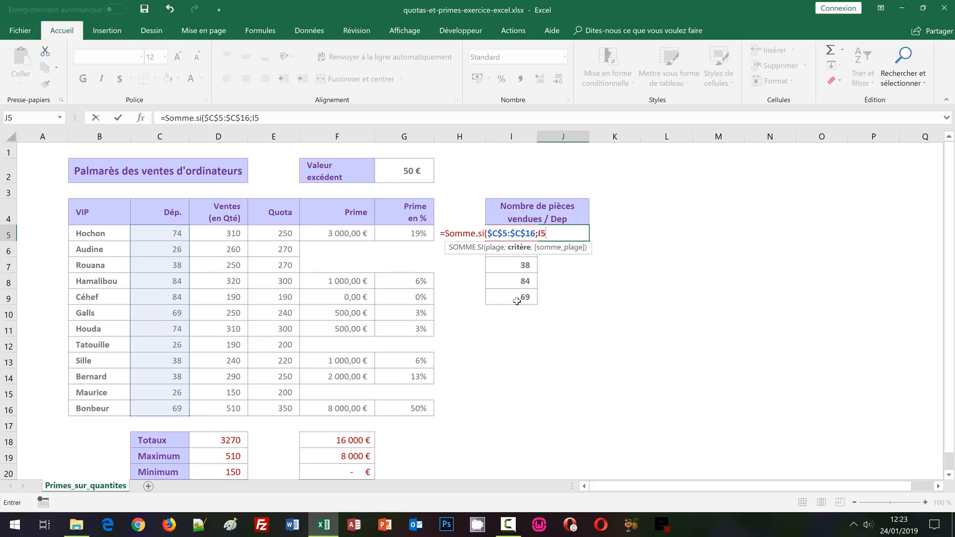
type(";")
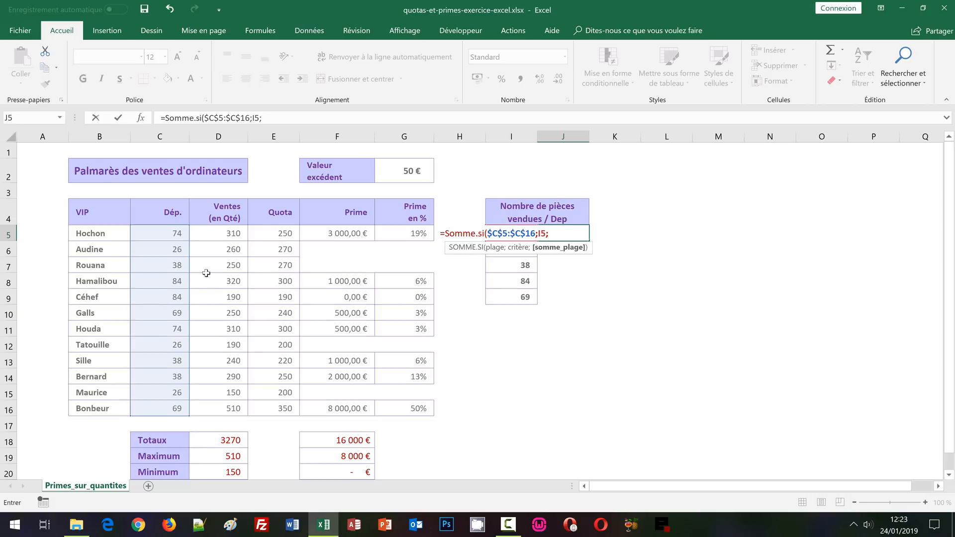
left_click_drag(209, 232, 234, 409)
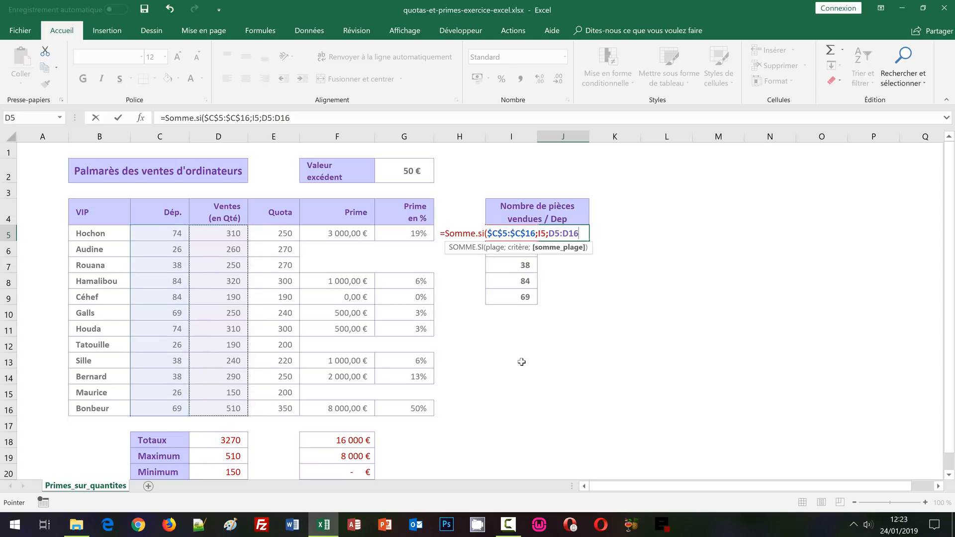
key("F4")
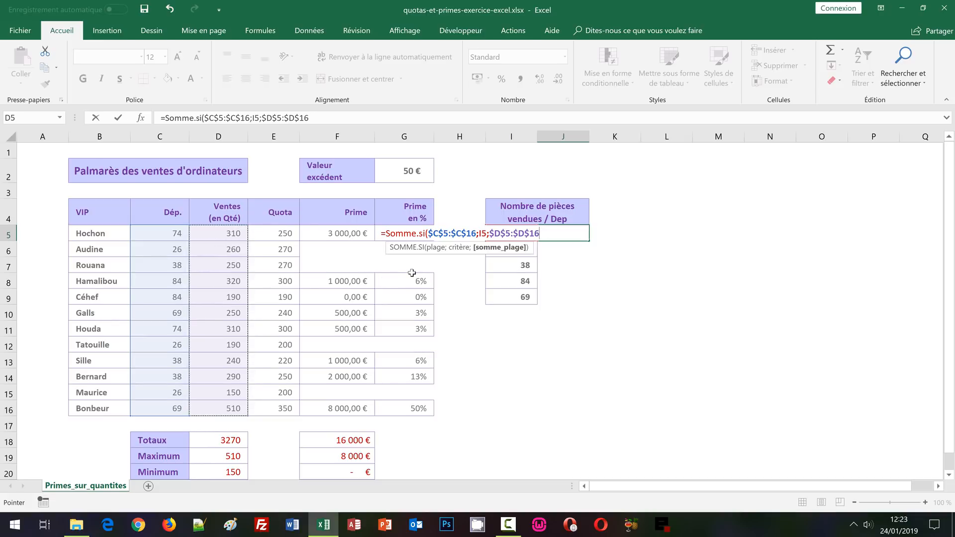
type(")")
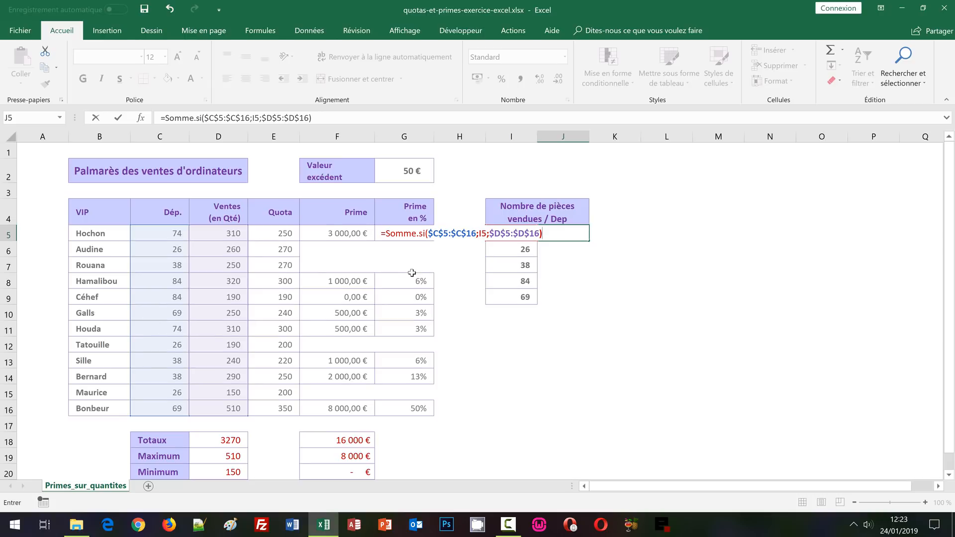
key("ctrl+Return")
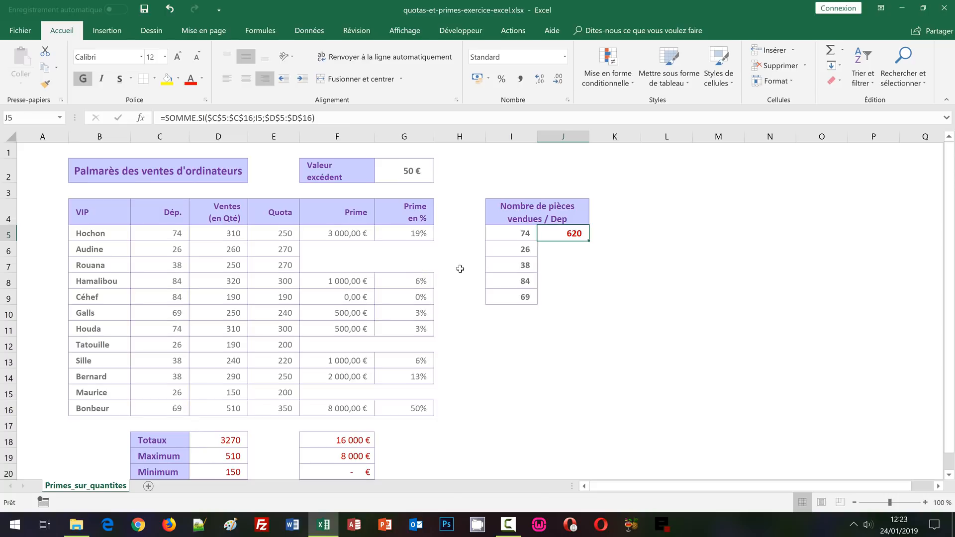
double_click(589, 241)
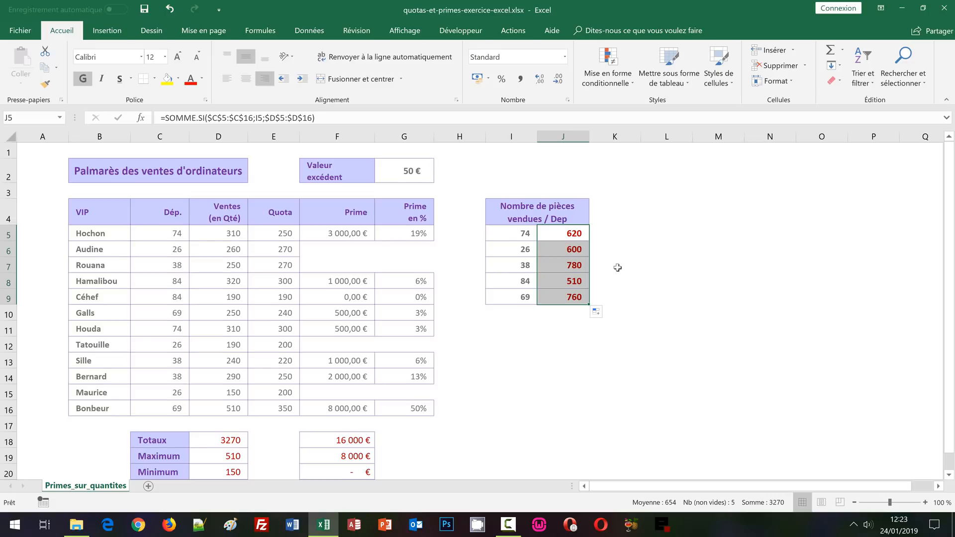
Check the cell references of the SOMME.SI formulas from J5 to J9, inspecting the last one's ranges without changing it
left_click(572, 269)
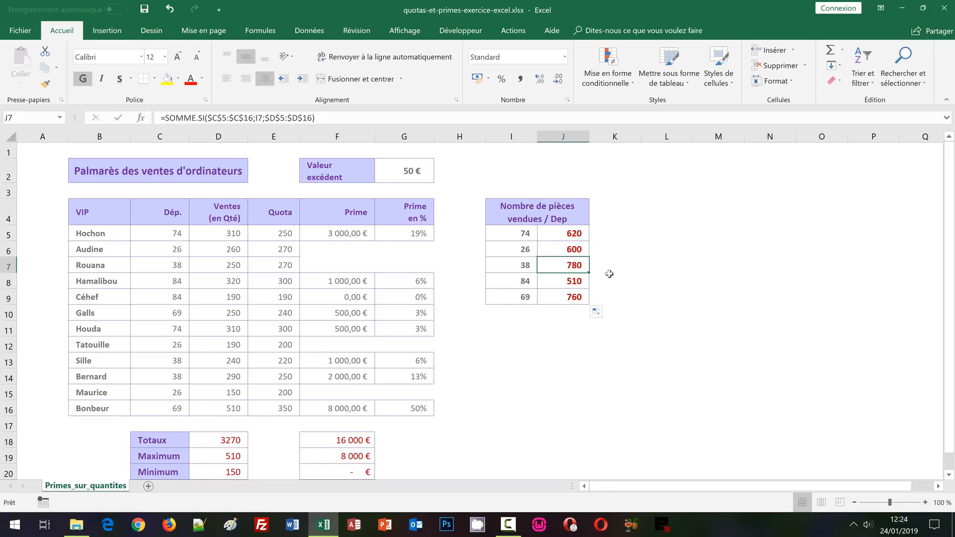
left_click(570, 297)
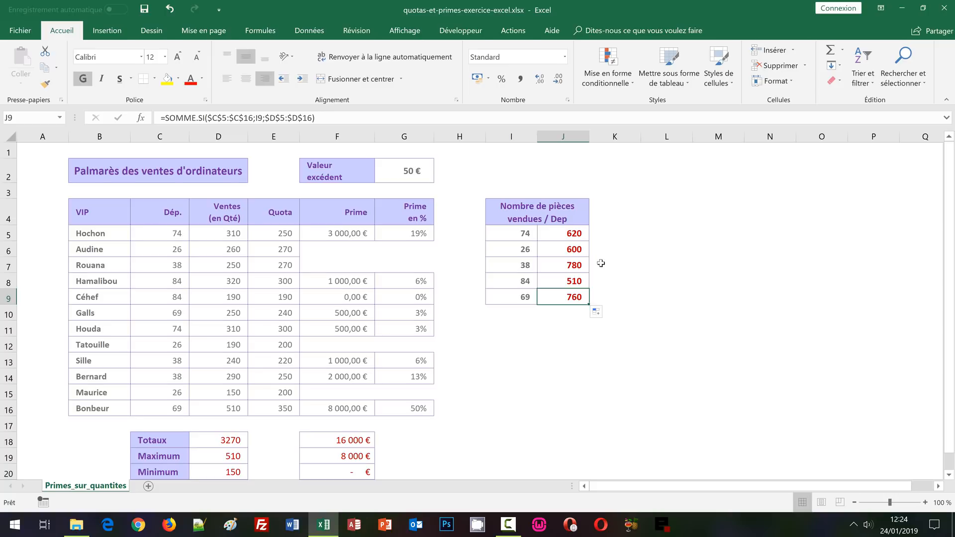
left_click(553, 233)
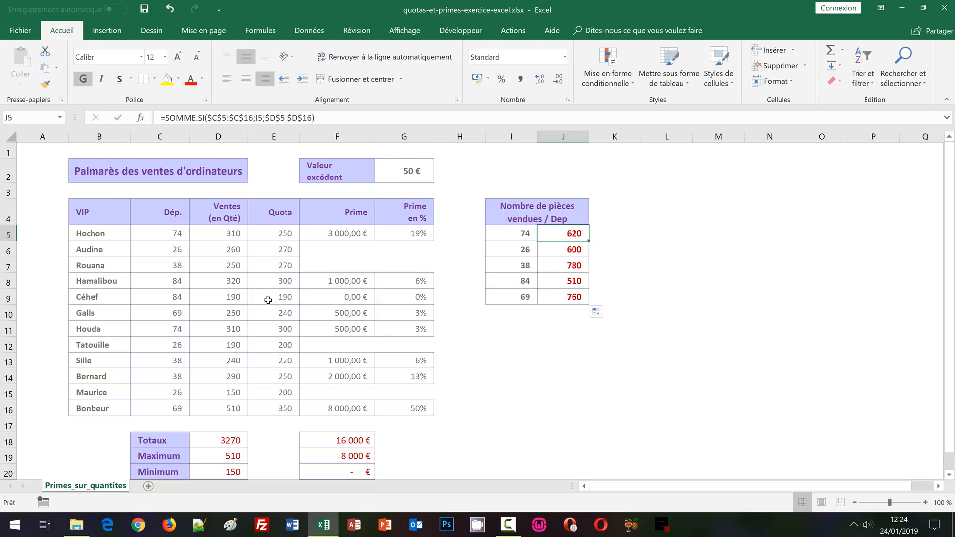
key("Down")
key("Down")
key("Down")
key("Down")
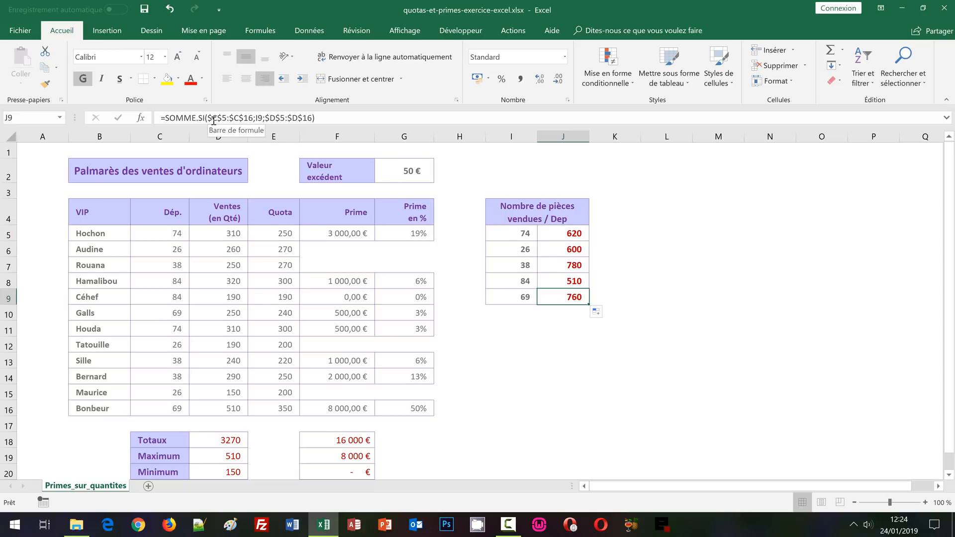
double_click(579, 297)
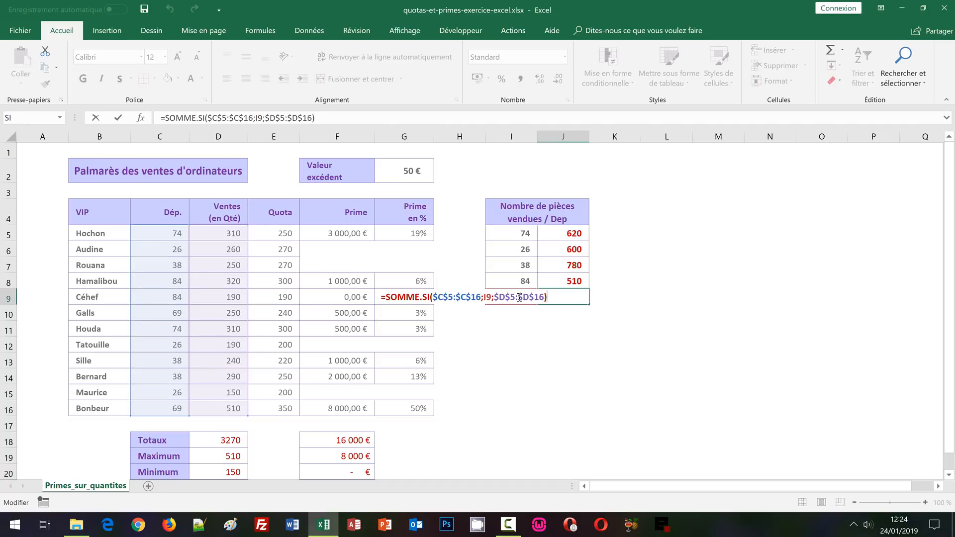
key("Escape")
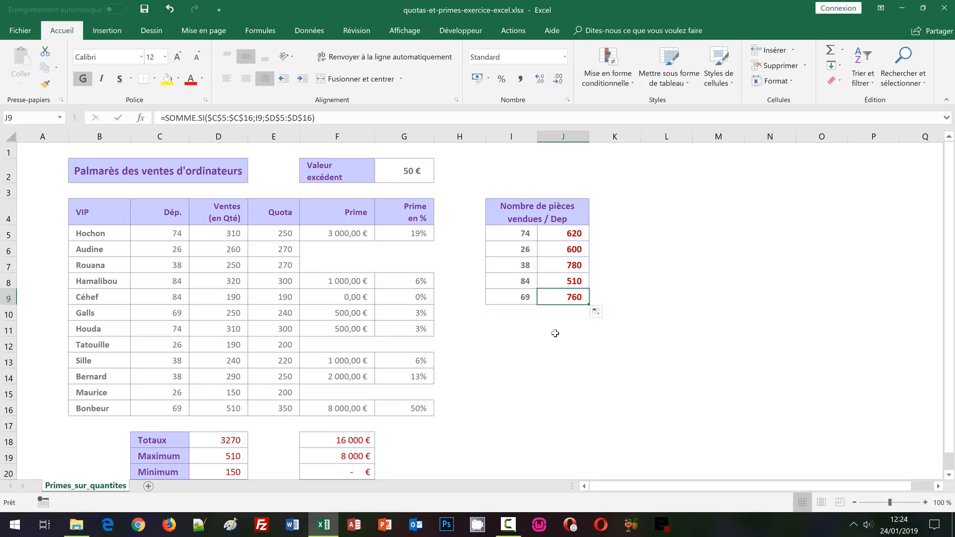
Change the department number in C7 to 26 to test the per-department totals
left_click(170, 266)
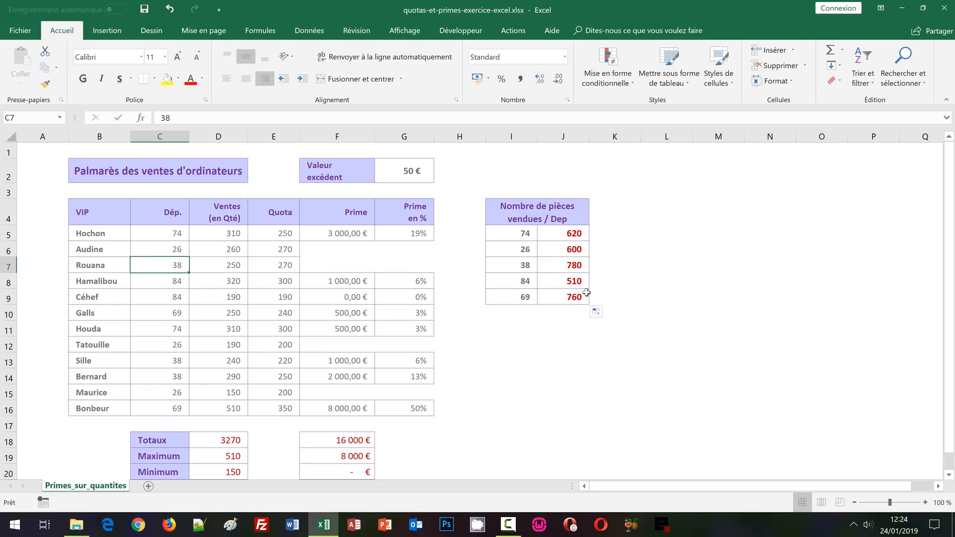
type("26")
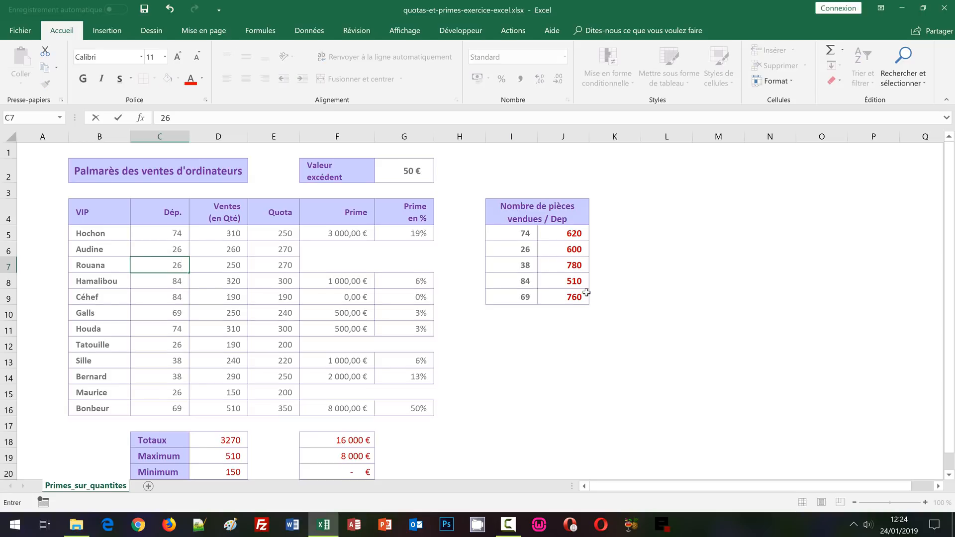
key("Return")
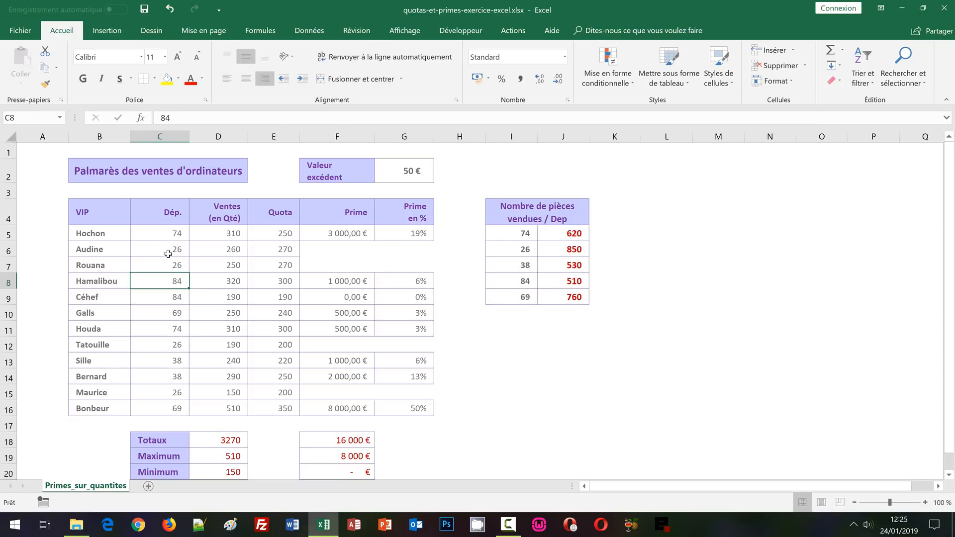
Examine the sales table B5:G16 together with the maximum and minimum sales cells D19 and D20
left_click(109, 234)
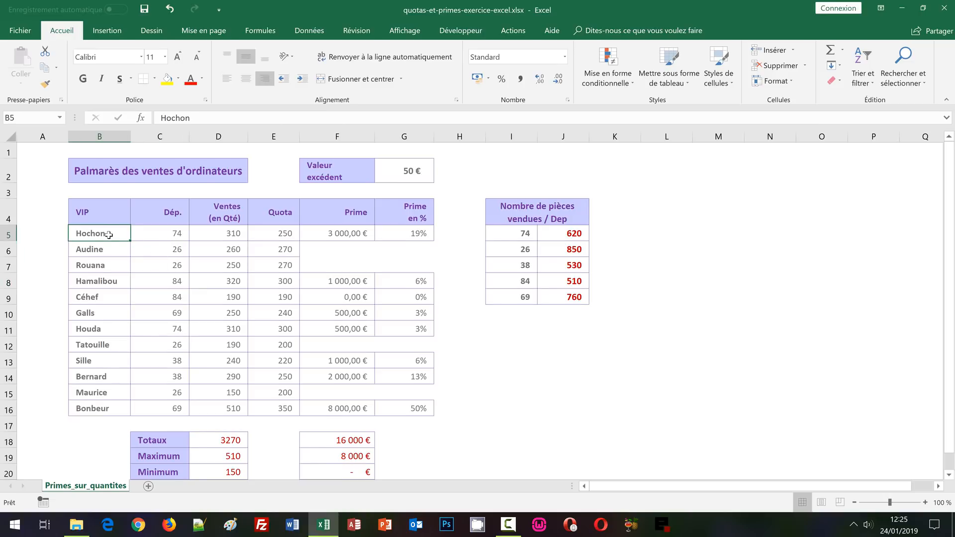
left_click_drag(108, 234, 409, 408)
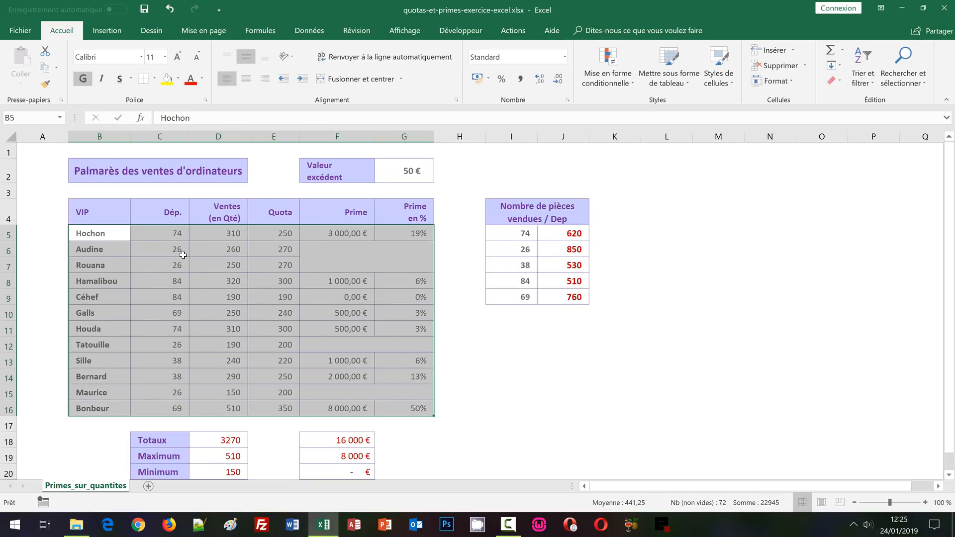
left_click(219, 234)
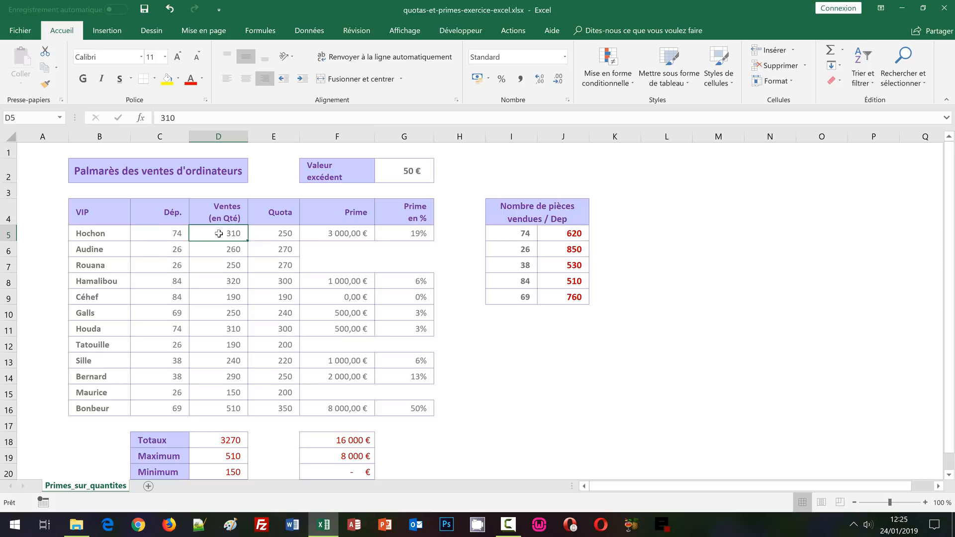
left_click(227, 457)
left_click(241, 471)
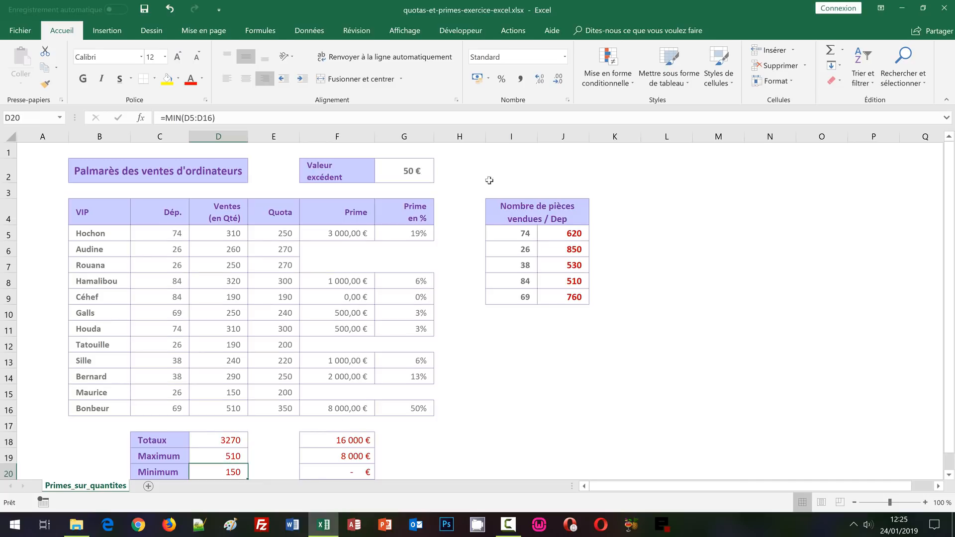
left_click(612, 80)
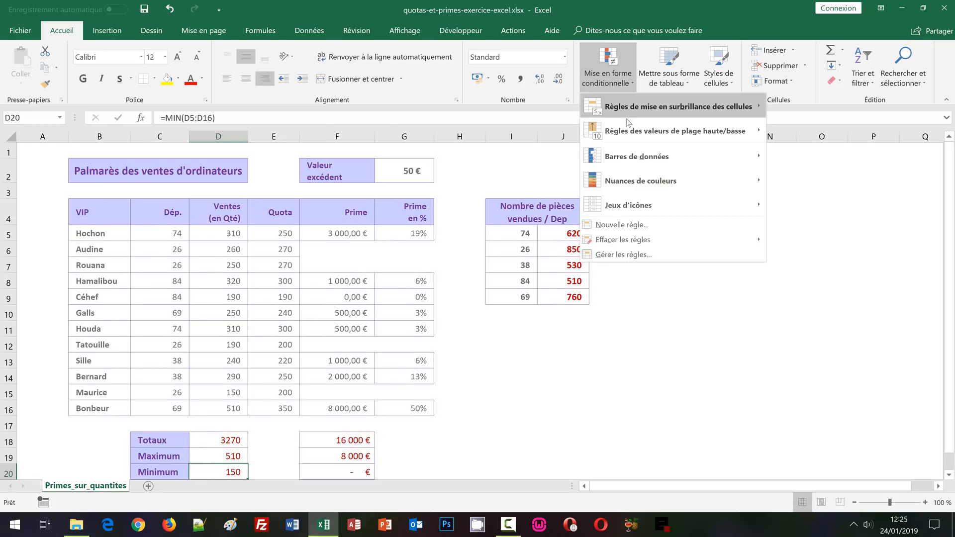
mouse_move(635, 135)
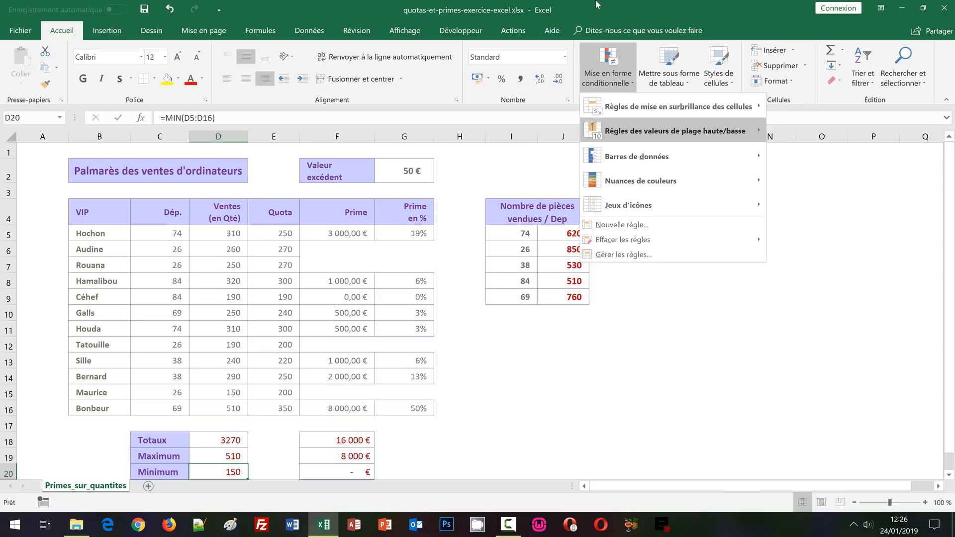
left_click(404, 171)
left_click(100, 241)
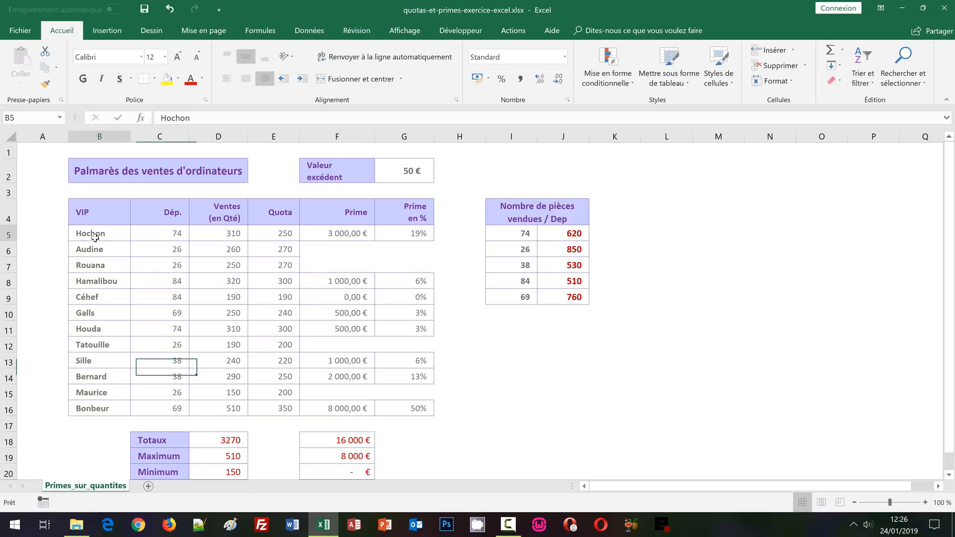
left_click_drag(99, 241, 293, 323)
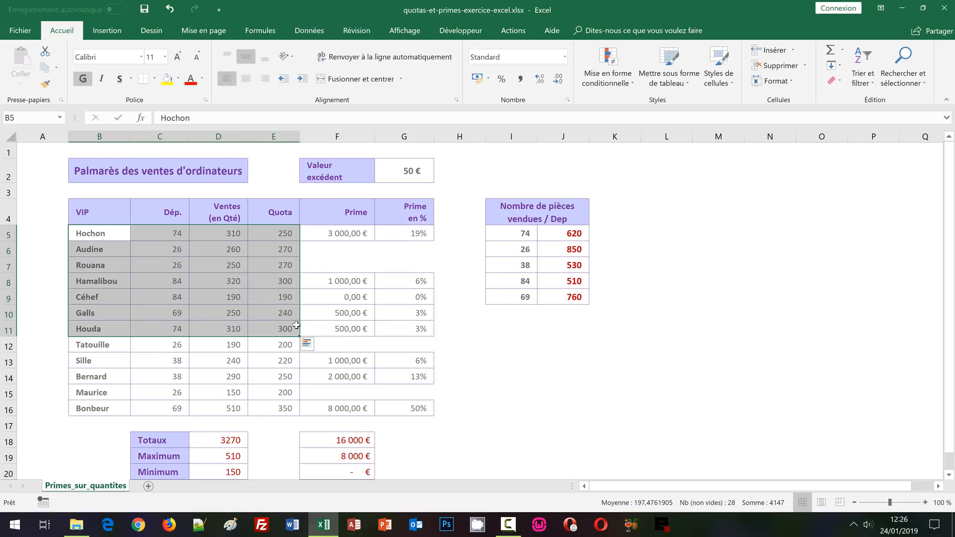
left_click(505, 374)
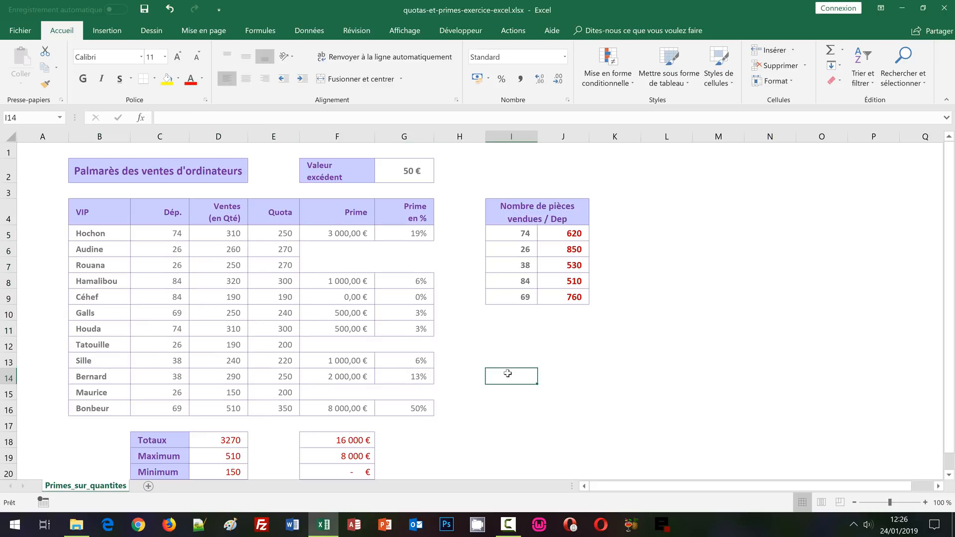
Create a new conditional formatting rule for B5:G16 that uses a formula to determine which cells to format
left_click_drag(91, 234, 414, 408)
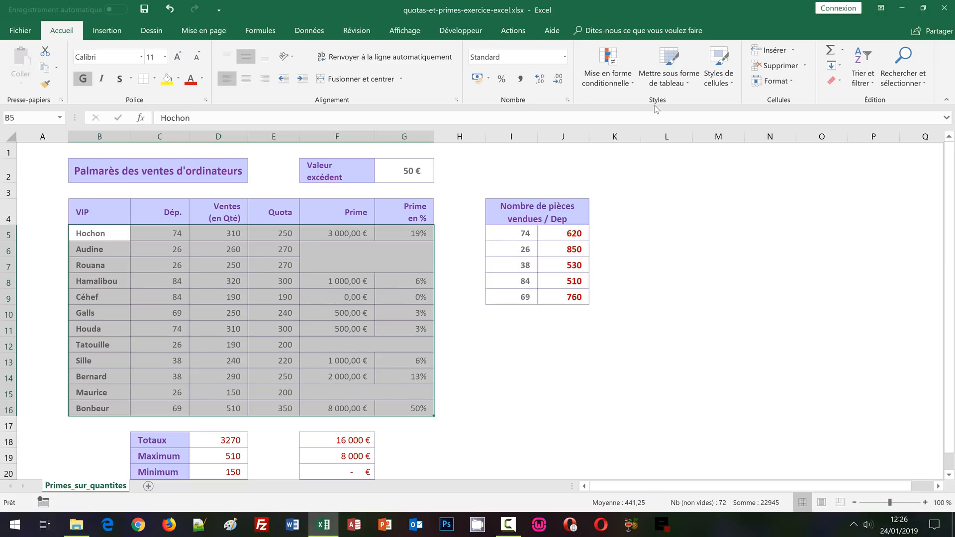
left_click(600, 68)
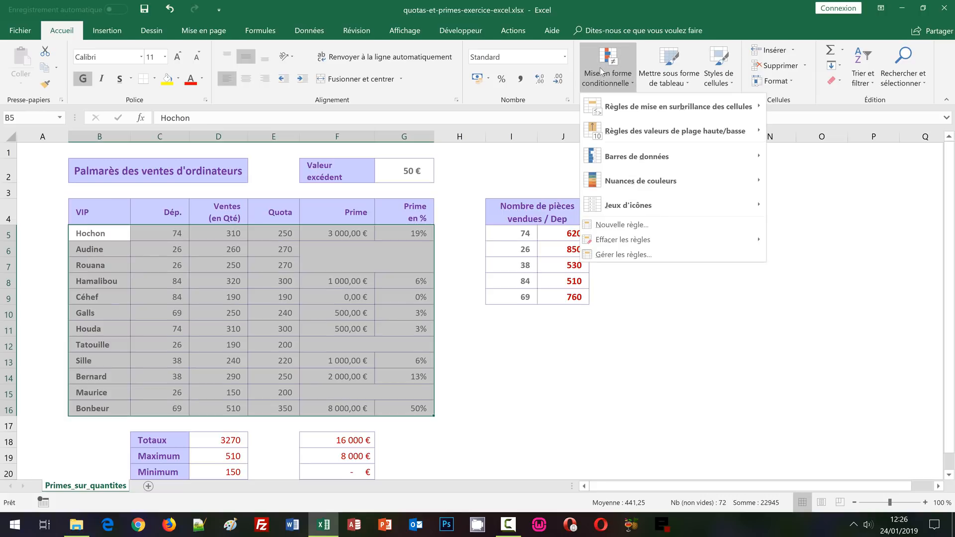
left_click(621, 227)
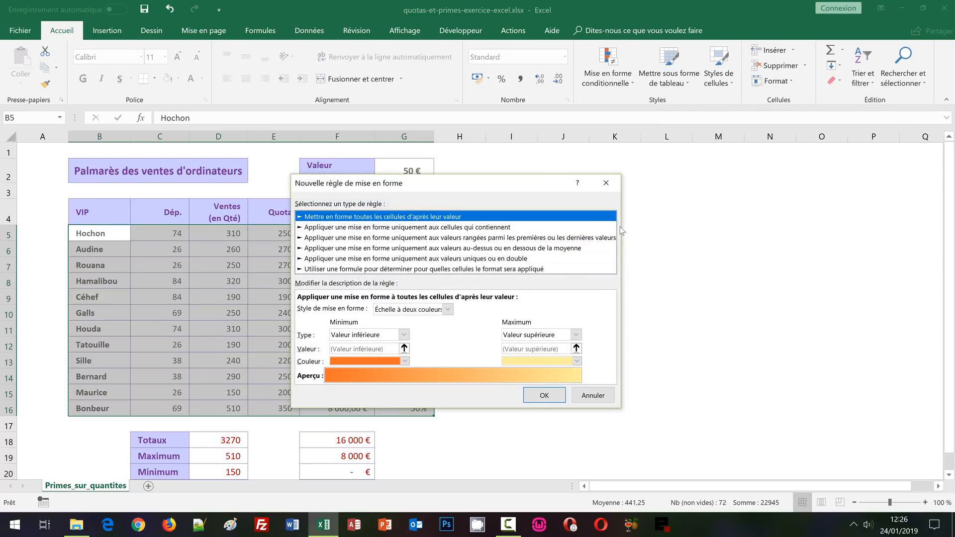
left_click(329, 269)
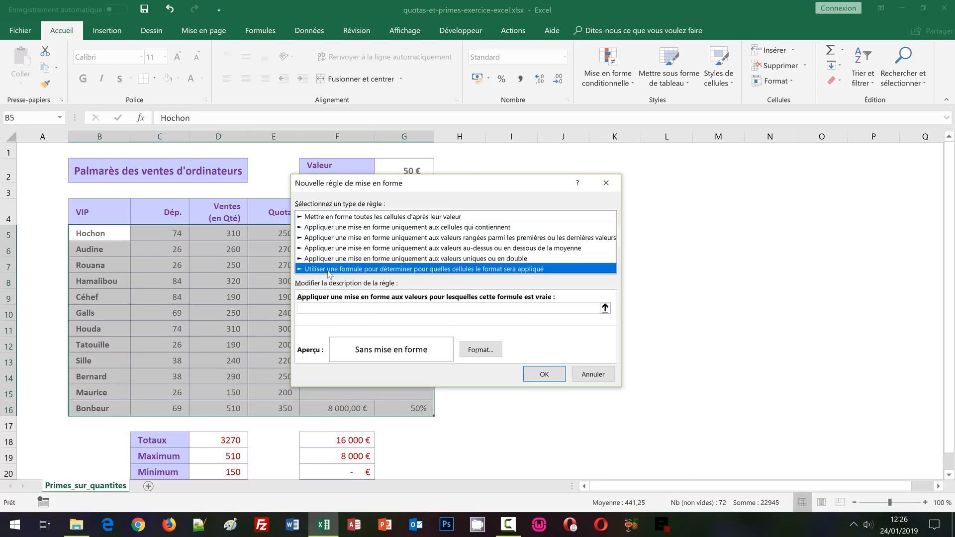
Enter =$D5=$D$19 as the rule's formula, comparing each row's sales quantity with the maximum
left_click(330, 310)
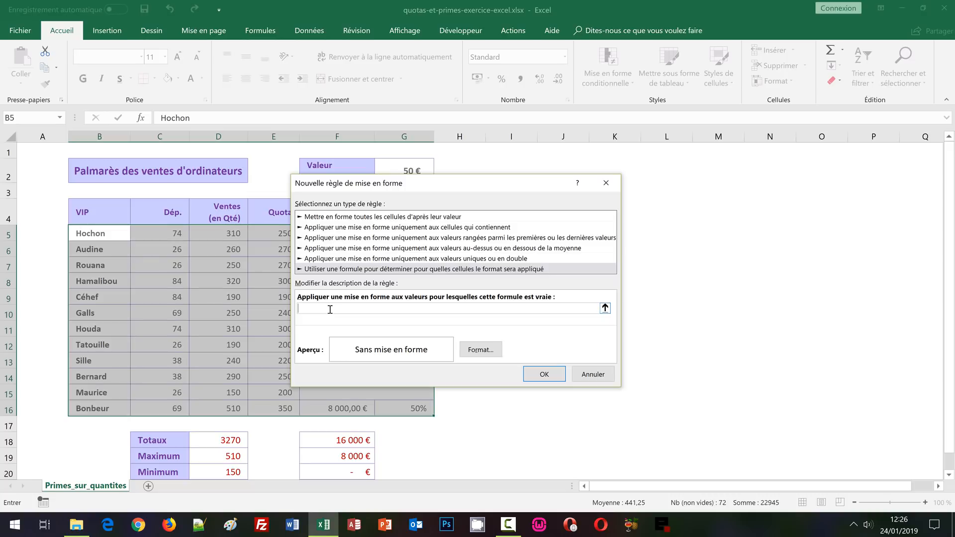
type("=")
left_click(219, 235)
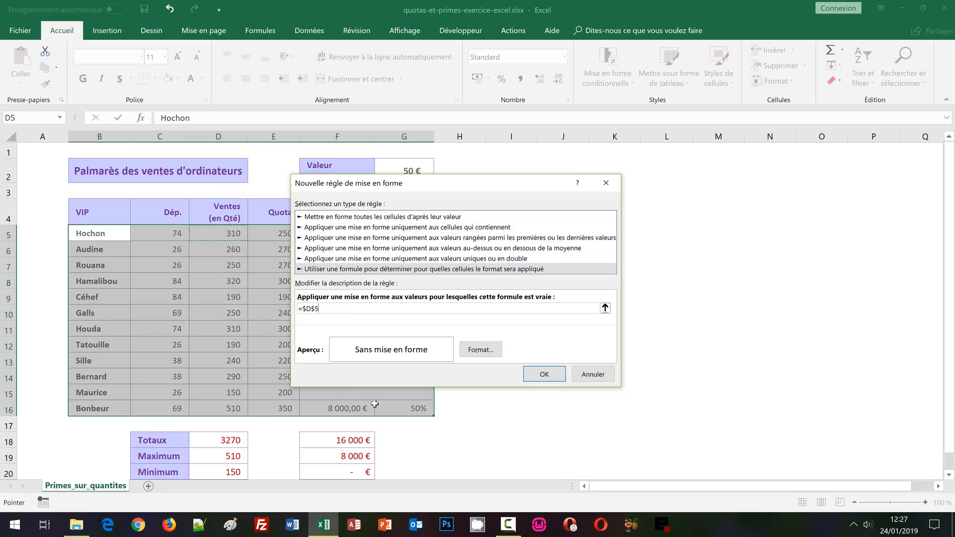
key("F4")
key("F4")
type("=")
left_click(233, 456)
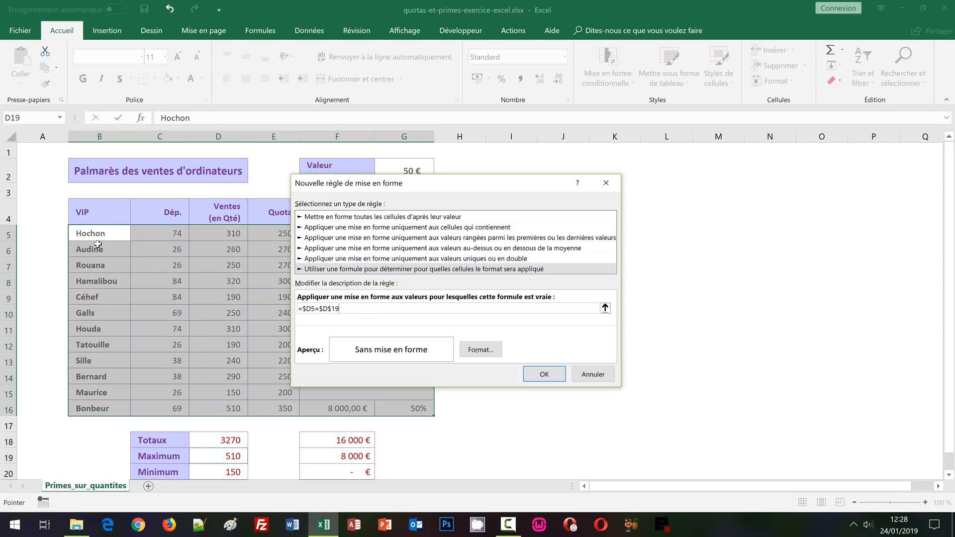
Give the maximum-sales rule a light green background fill and apply it to the table
left_click(480, 350)
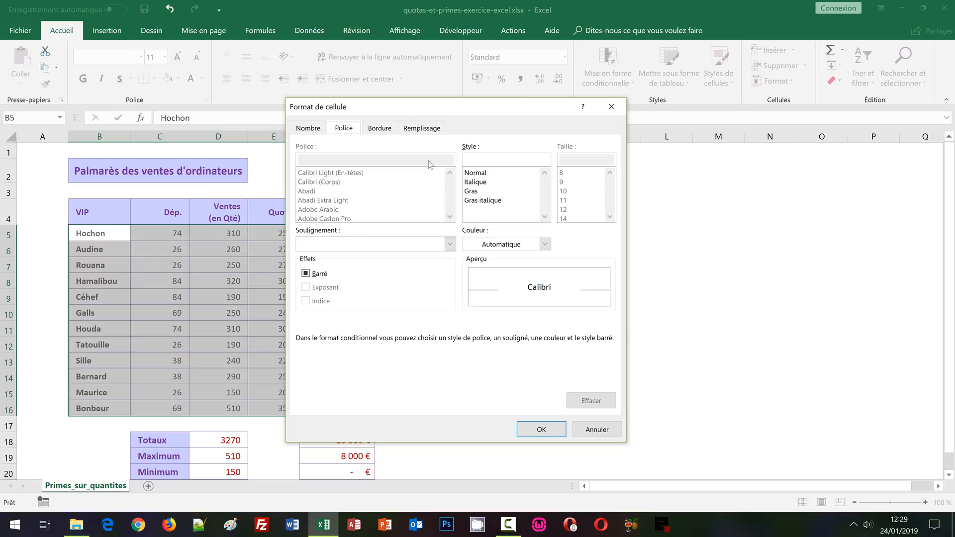
left_click(422, 130)
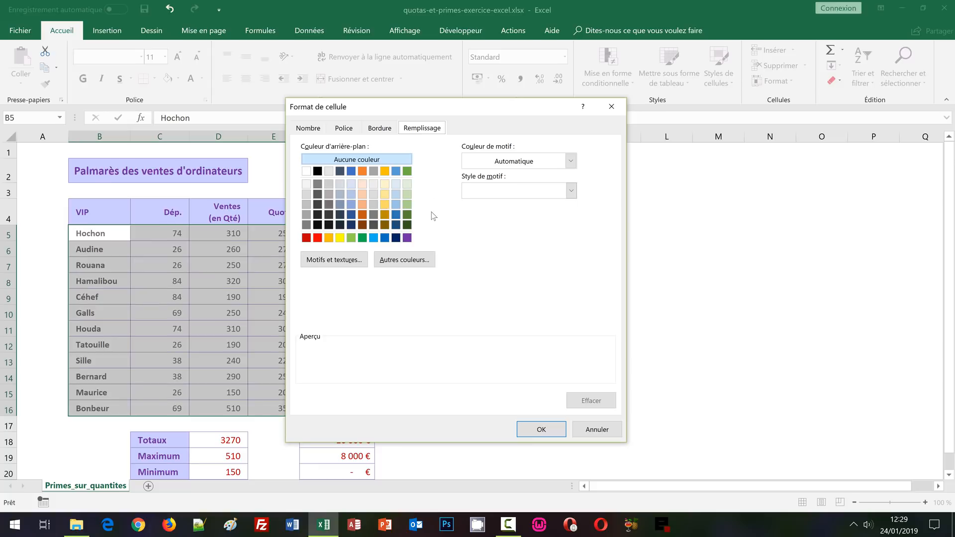
left_click(406, 193)
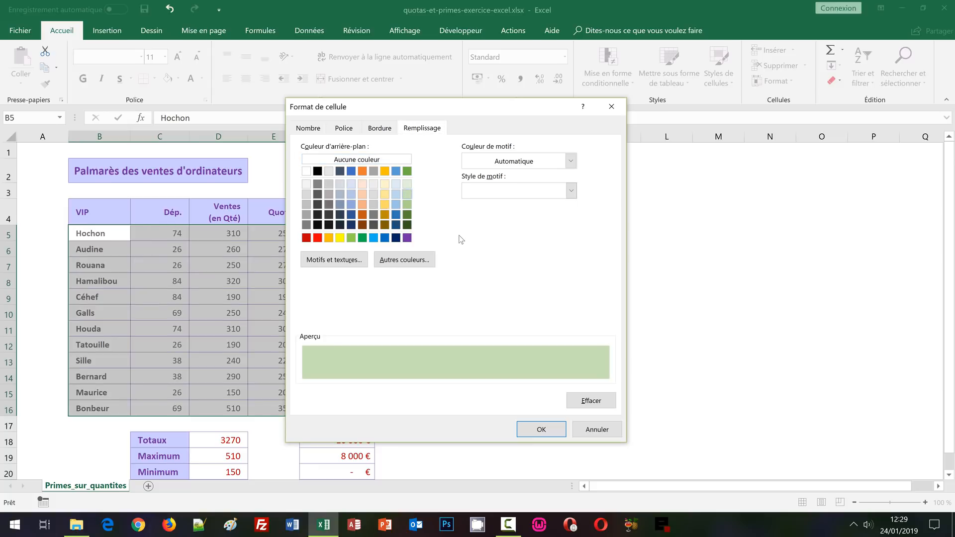
left_click(541, 429)
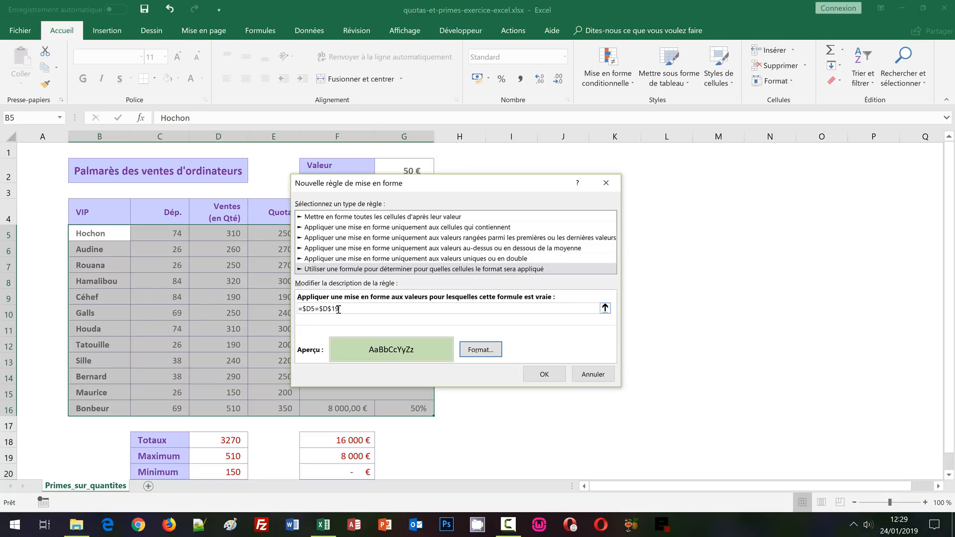
left_click(542, 376)
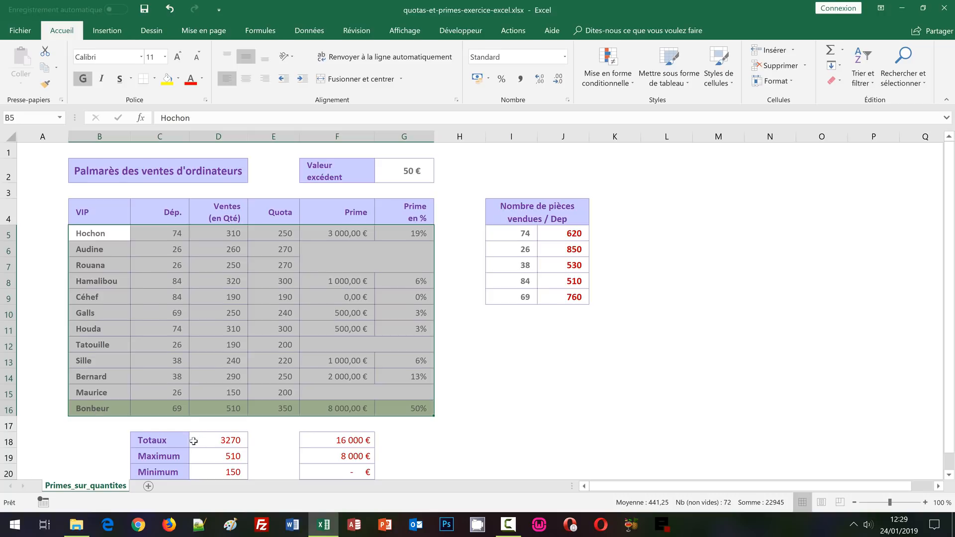
Change the sales quantity in D16 to 200 to test the maximum-row highlighting
left_click(221, 412)
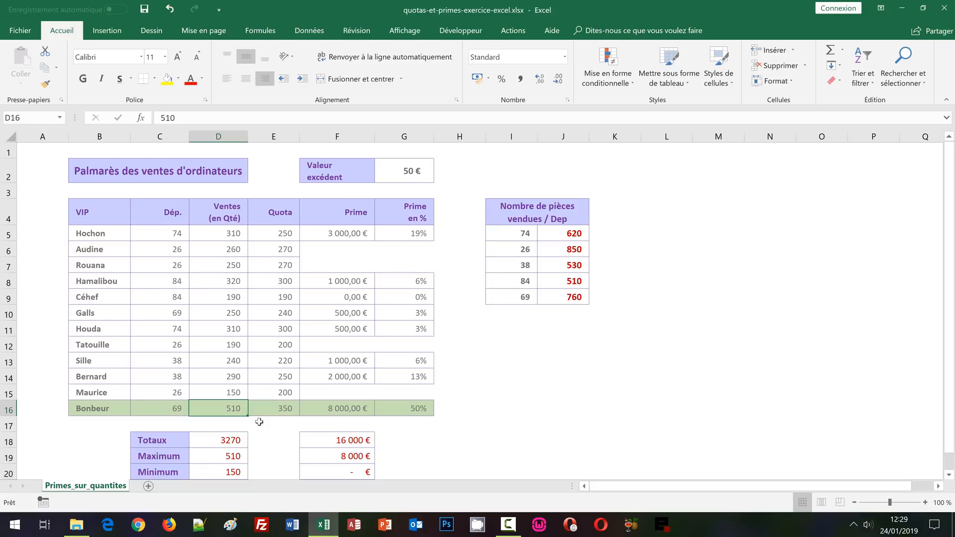
type("200")
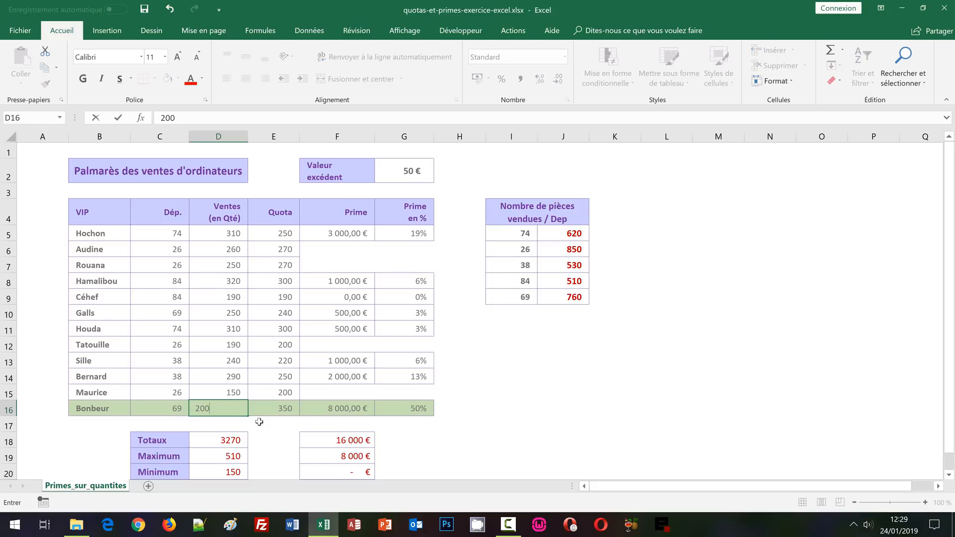
key("Return")
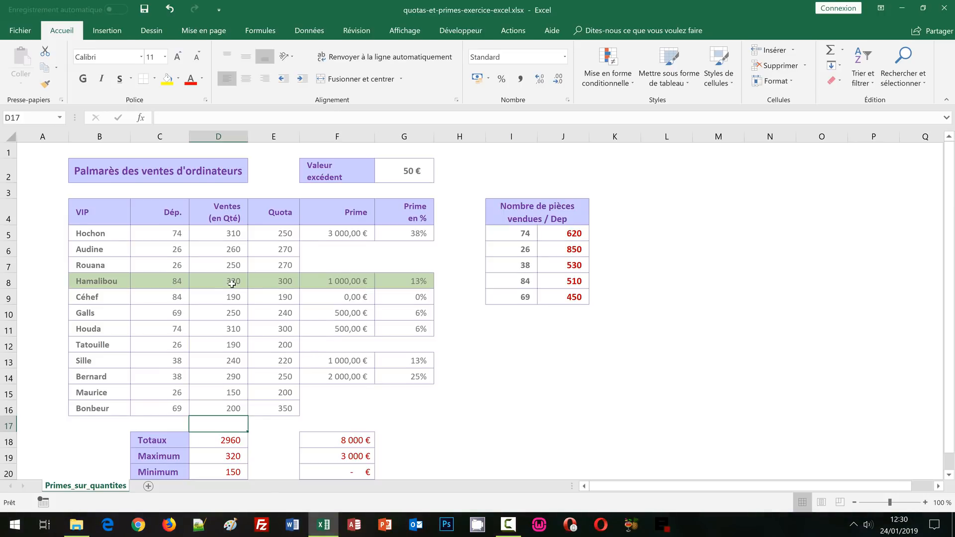
Create a new conditional formatting rule for B5:G16 that uses a formula, and begin the formula with an equals sign
left_click(102, 234)
left_click_drag(101, 234, 432, 405)
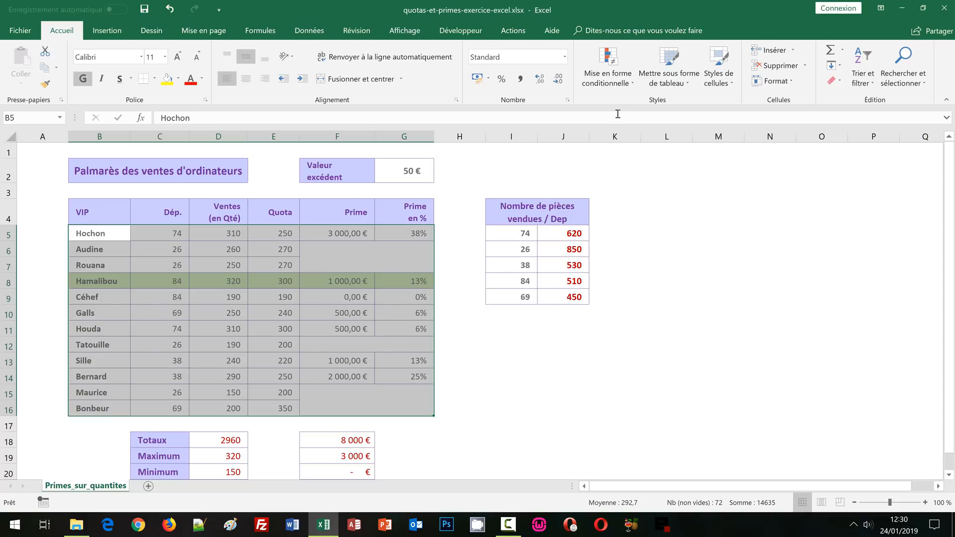
left_click(617, 85)
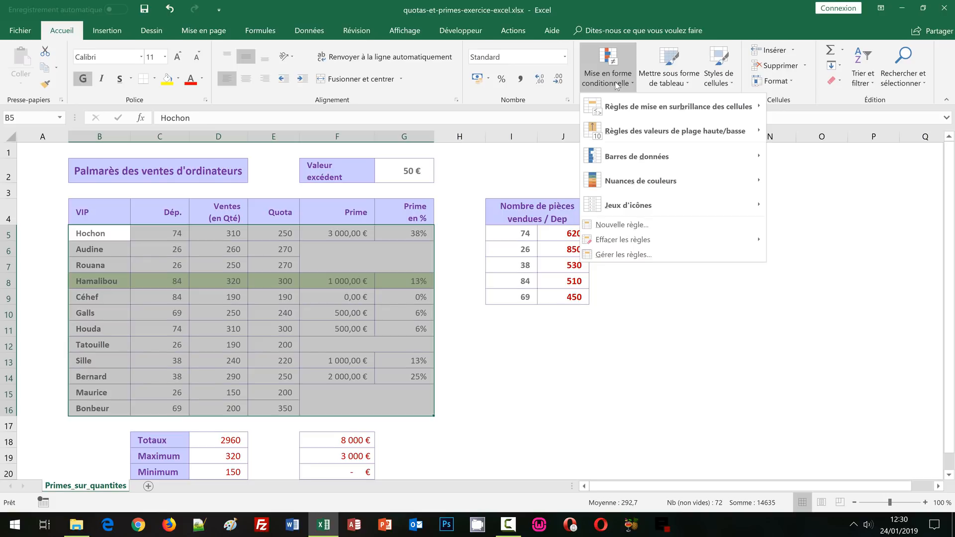
left_click(629, 227)
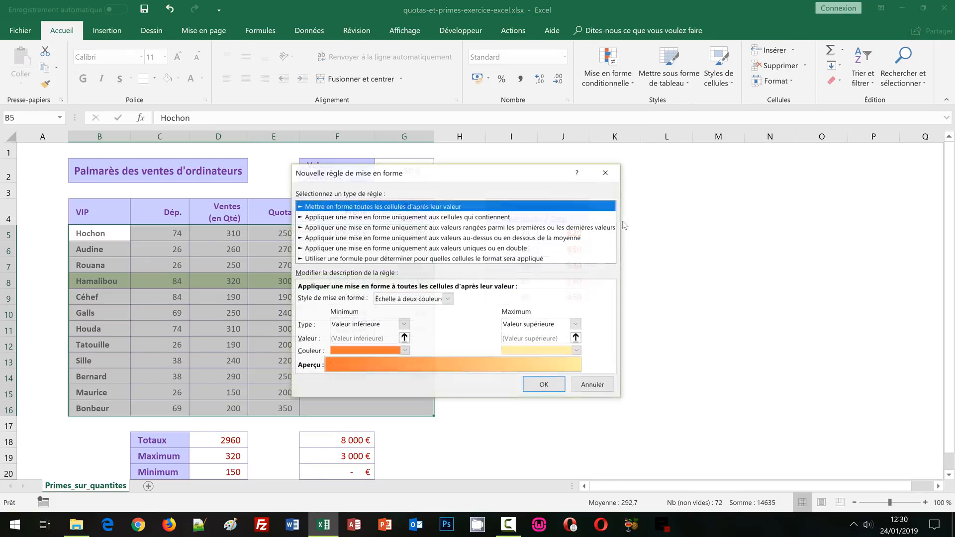
left_click(328, 259)
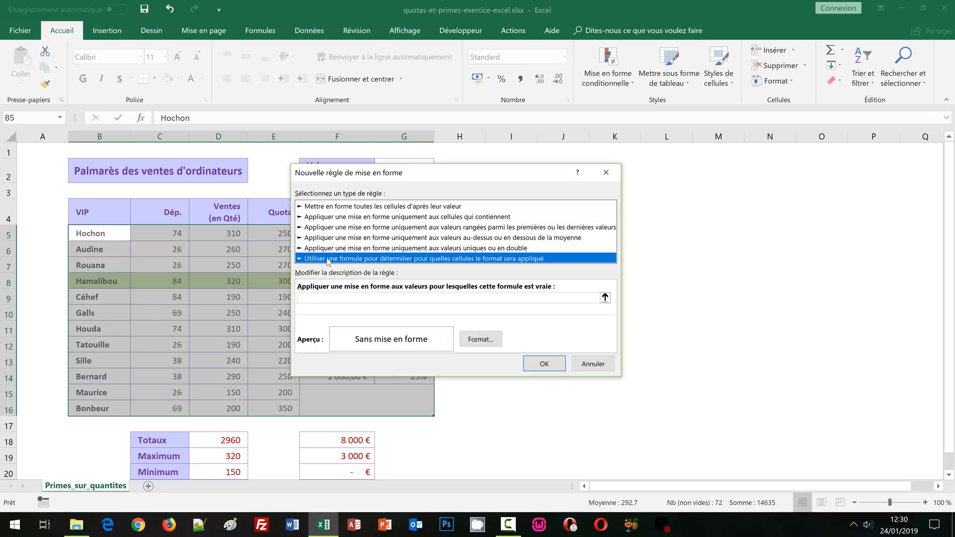
left_click(310, 296)
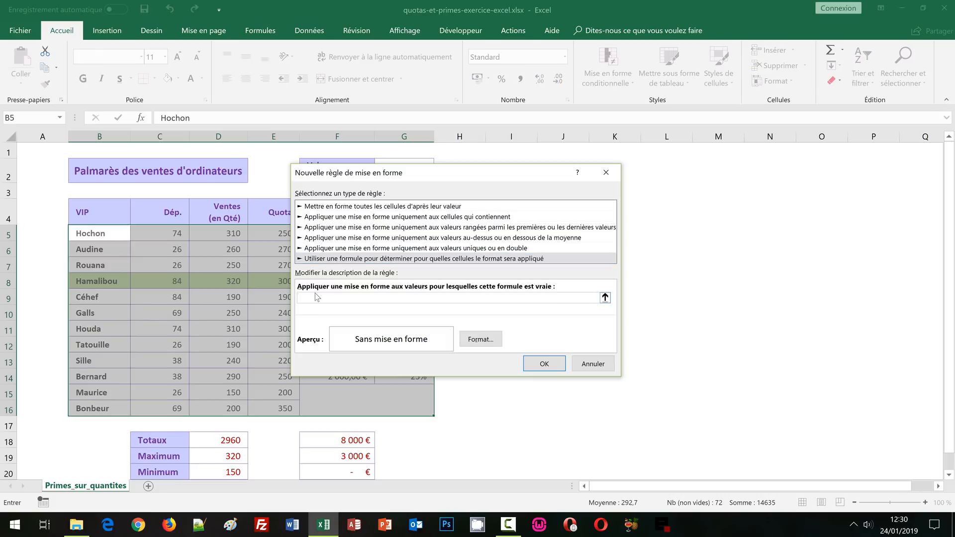
type("=")
left_click(229, 233)
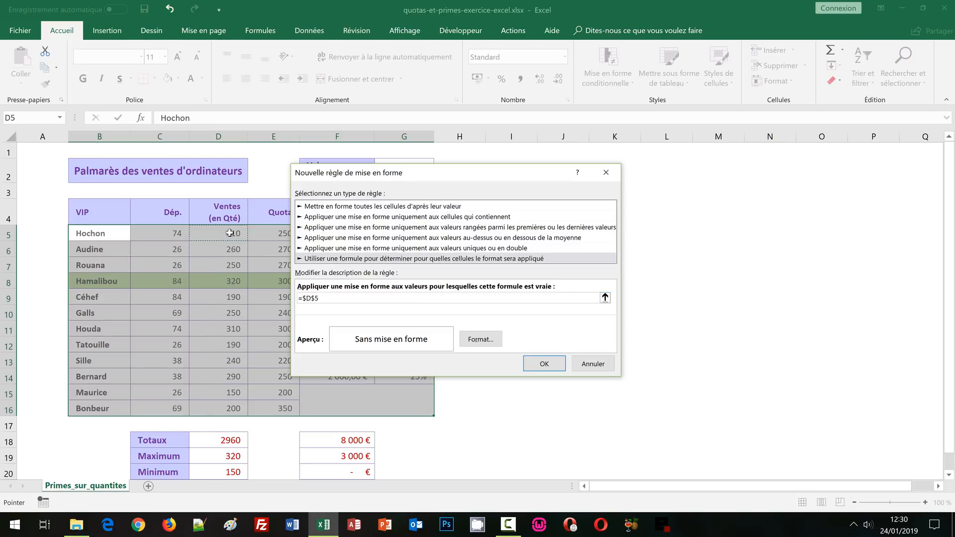
key("F4")
key("F4")
left_click(226, 472)
left_click_drag(305, 298, 332, 299)
key("BackSpace")
Complete the rule's formula as =$D5=$D$20, comparing each row's sales quantity with the minimum
left_click(233, 232)
key("F4")
key("F4")
type("=")
left_click(228, 472)
Give the minimum-sales rule a light orange background fill, apply it and deselect the table
left_click(480, 340)
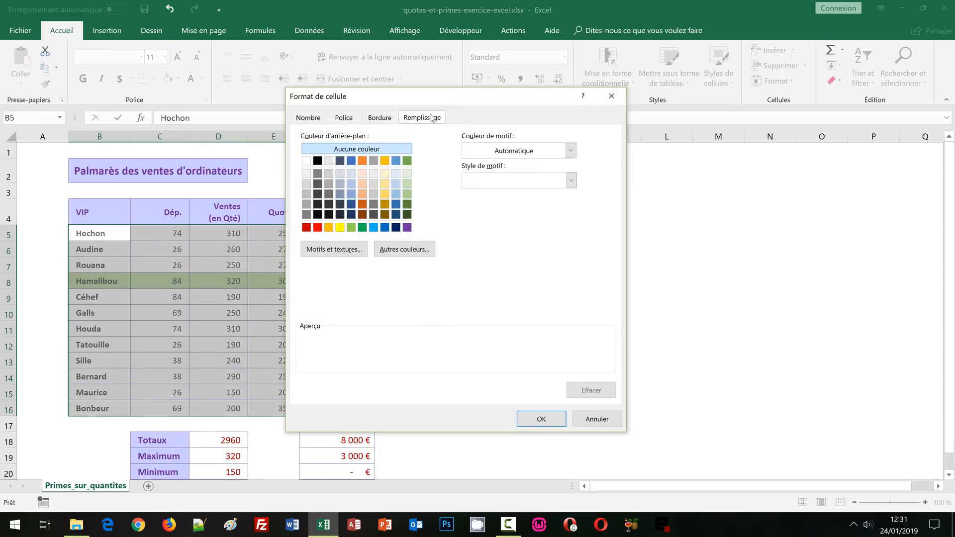
left_click(361, 184)
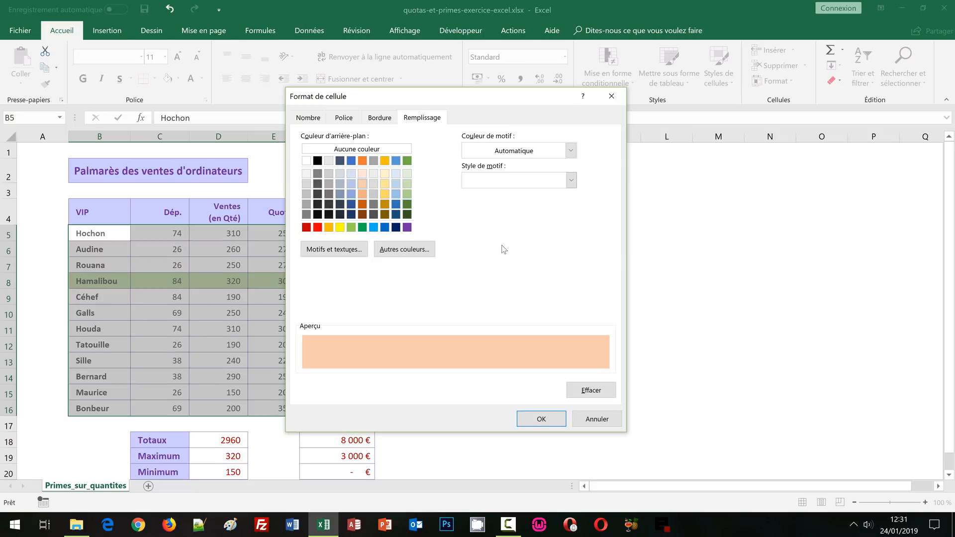
left_click(541, 419)
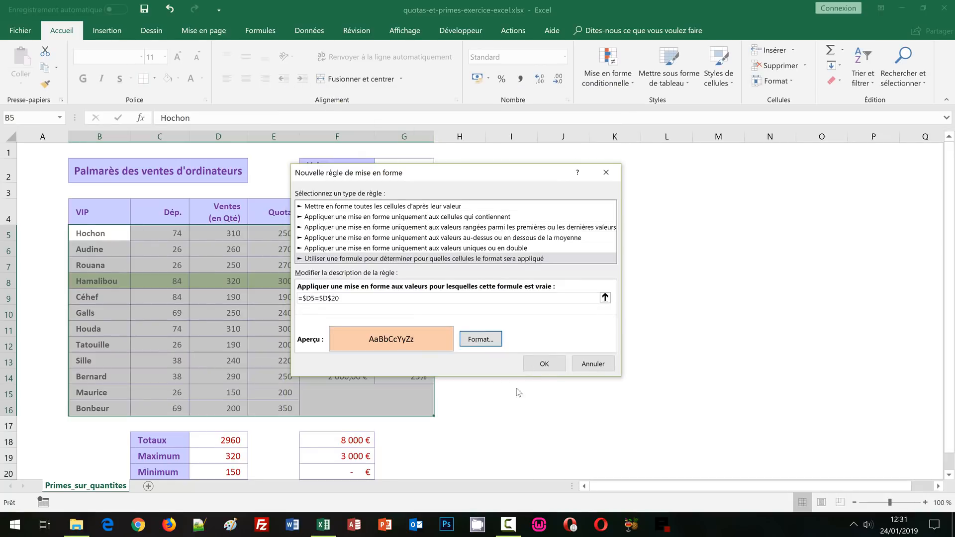
left_click(544, 364)
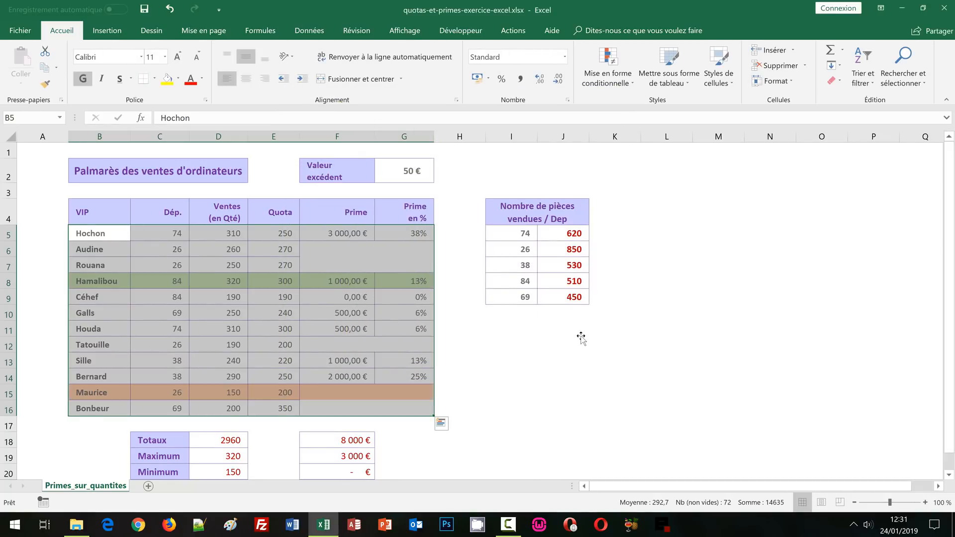
left_click(583, 334)
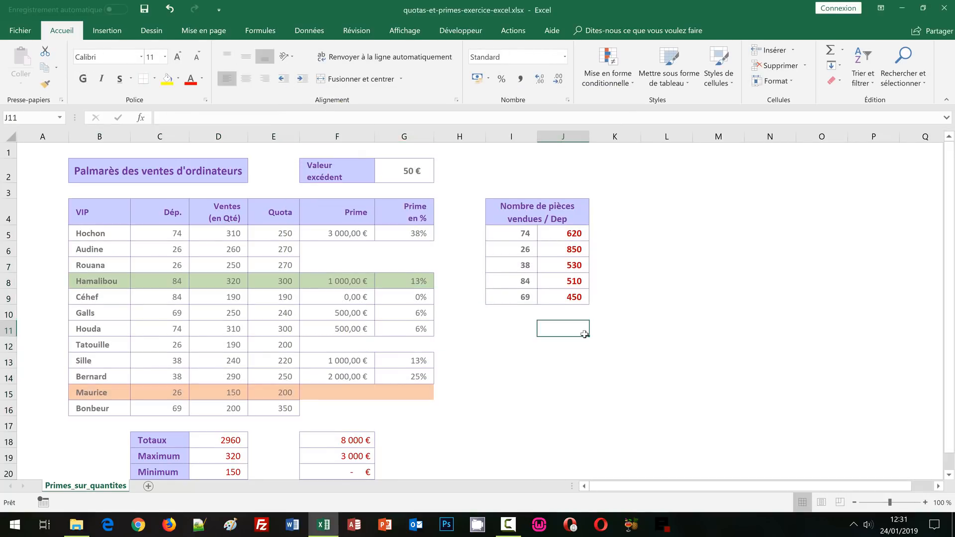